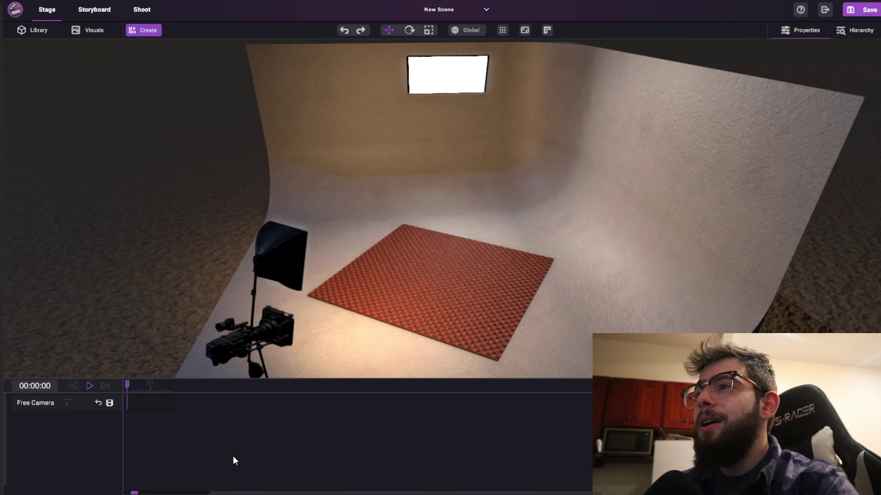
Step: Examine the studio set from several angles, selecting the rug, softbox, wall light panel and camera in turn
{"action": "right_click_drag", "start_coordinate": [212, 213], "coordinate": [373, 308]}
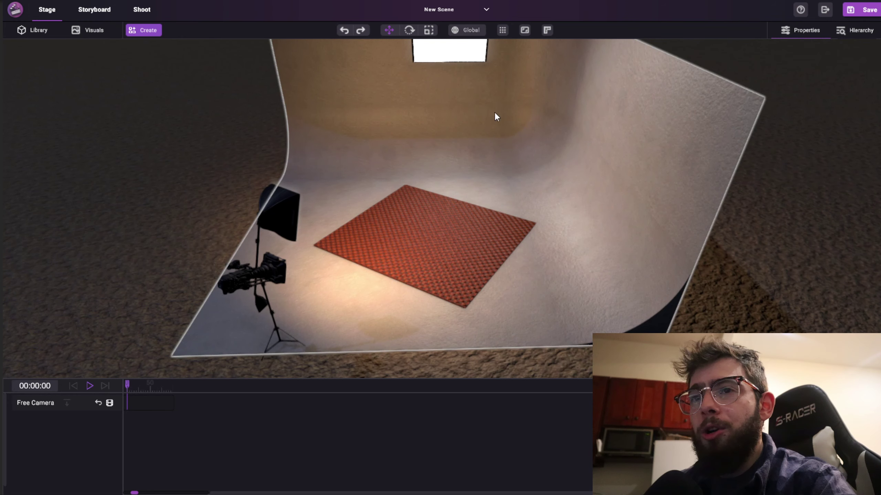
{"action": "left_click", "coordinate": [425, 255]}
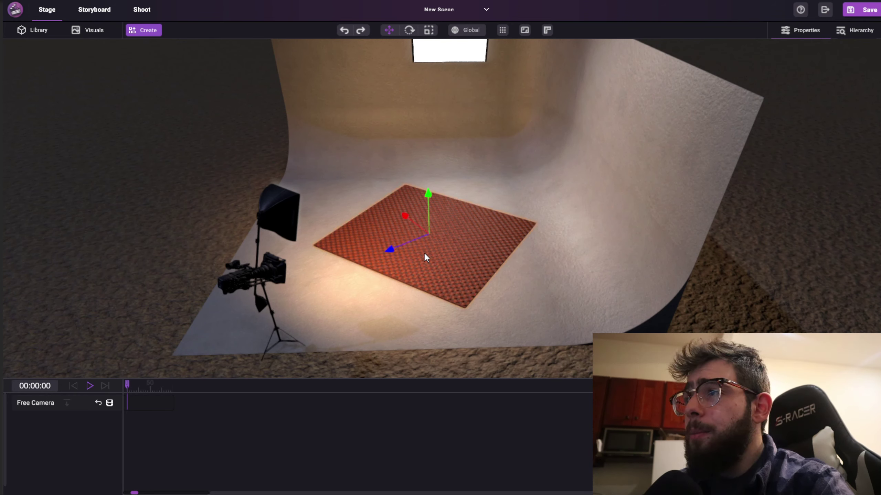
{"action": "left_click", "coordinate": [274, 205]}
{"action": "left_click", "coordinate": [436, 51]}
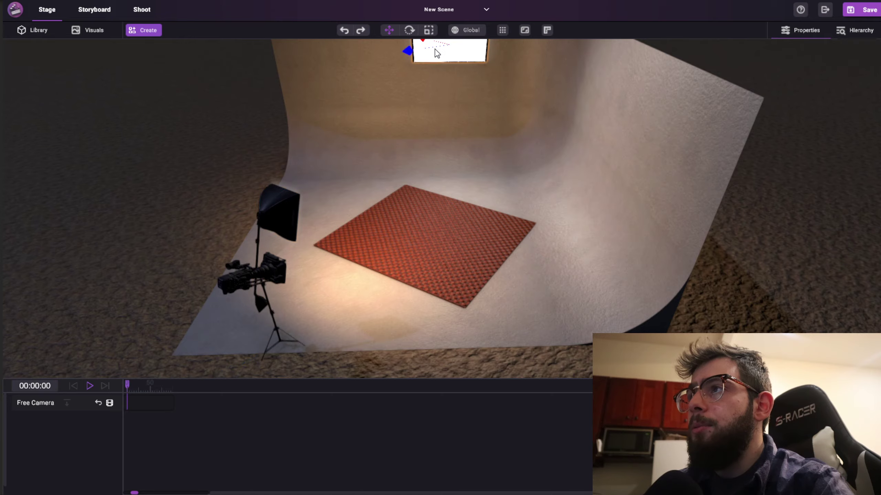
{"action": "left_click", "coordinate": [257, 269]}
{"action": "middle_click_drag", "start_coordinate": [158, 288], "coordinate": [333, 218]}
{"action": "left_click", "coordinate": [524, 31]}
{"action": "left_click_drag", "start_coordinate": [280, 88], "coordinate": [559, 221]}
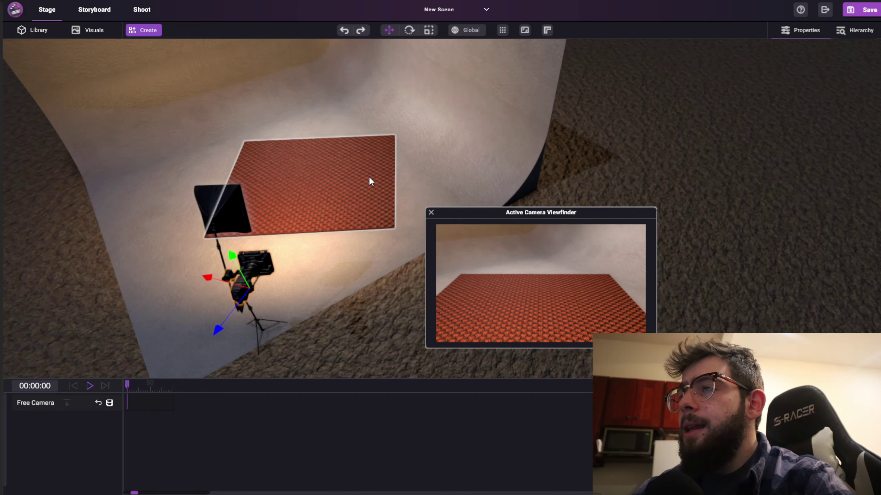
{"action": "middle_click_drag", "start_coordinate": [368, 175], "coordinate": [291, 118]}
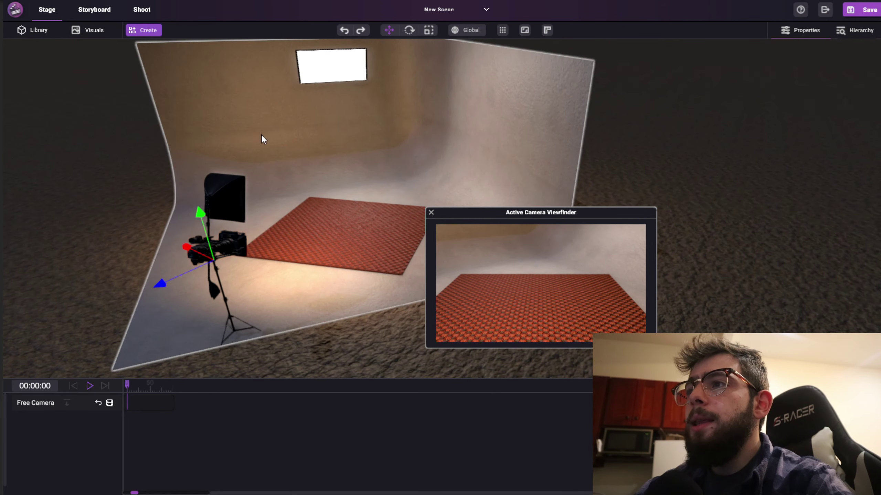
{"action": "left_click", "coordinate": [144, 30]}
{"action": "mouse_move", "coordinate": [136, 96]}
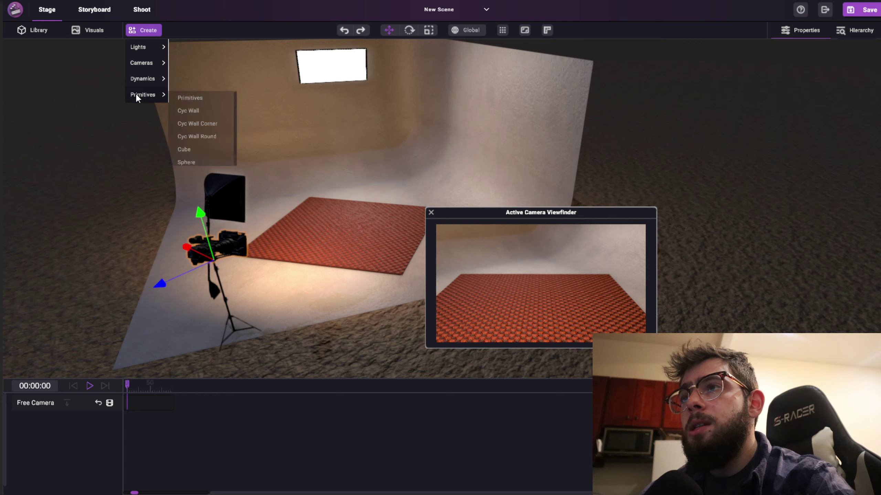
{"action": "scroll", "coordinate": [211, 138], "scroll_direction": "down", "scroll_amount": 1}
{"action": "scroll", "coordinate": [210, 139], "scroll_direction": "up", "scroll_amount": 1}
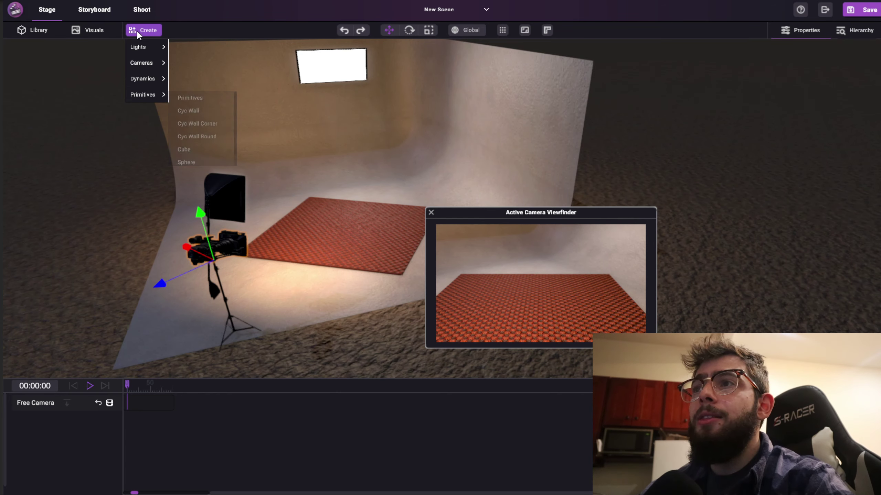
Step: Select the rug, move the camera viewfinder clear of the set and show the rug's properties
{"action": "left_click", "coordinate": [301, 218]}
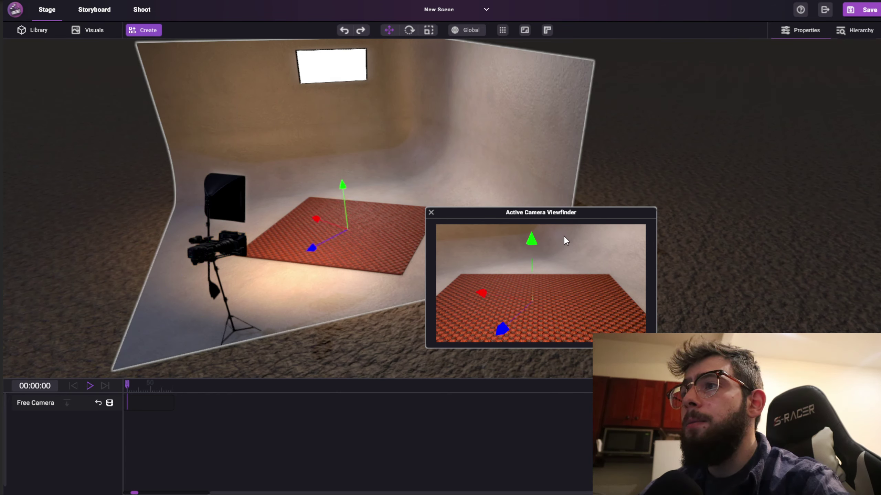
{"action": "left_click_drag", "start_coordinate": [558, 215], "coordinate": [136, 67]}
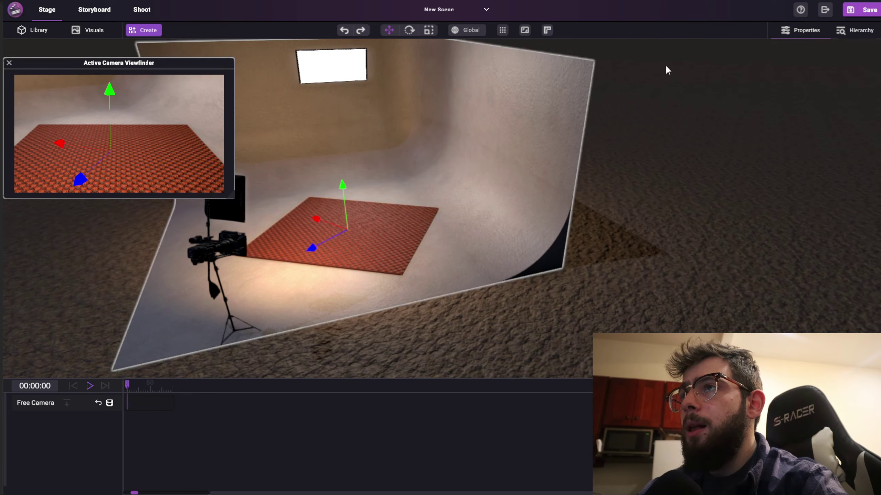
{"action": "left_click", "coordinate": [796, 31]}
{"action": "scroll", "coordinate": [363, 167], "scroll_direction": "up", "scroll_amount": 5}
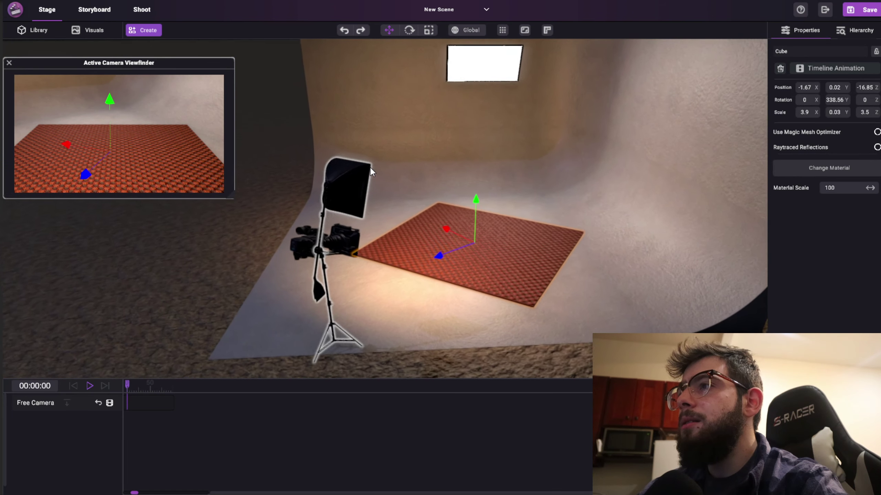
Step: Start a material change for the rug and move and enlarge the material selection window
{"action": "left_click", "coordinate": [809, 165]}
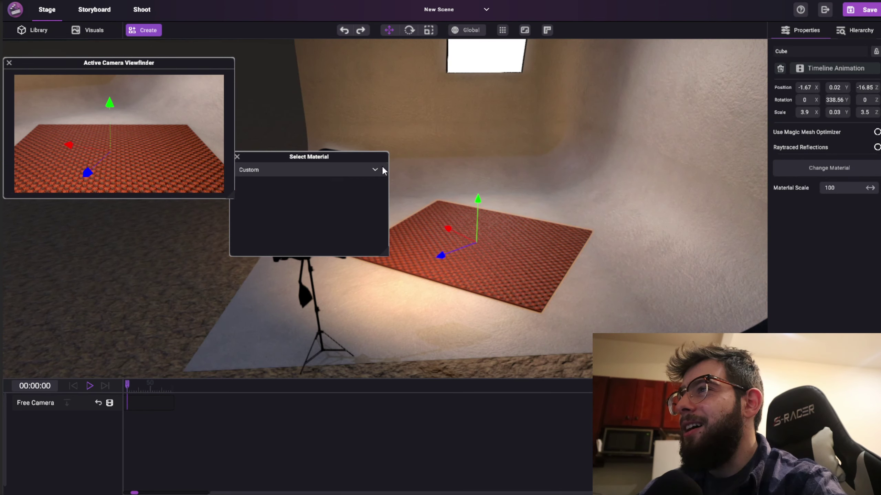
{"action": "left_click_drag", "start_coordinate": [361, 157], "coordinate": [640, 148]}
{"action": "left_click", "coordinate": [598, 163]}
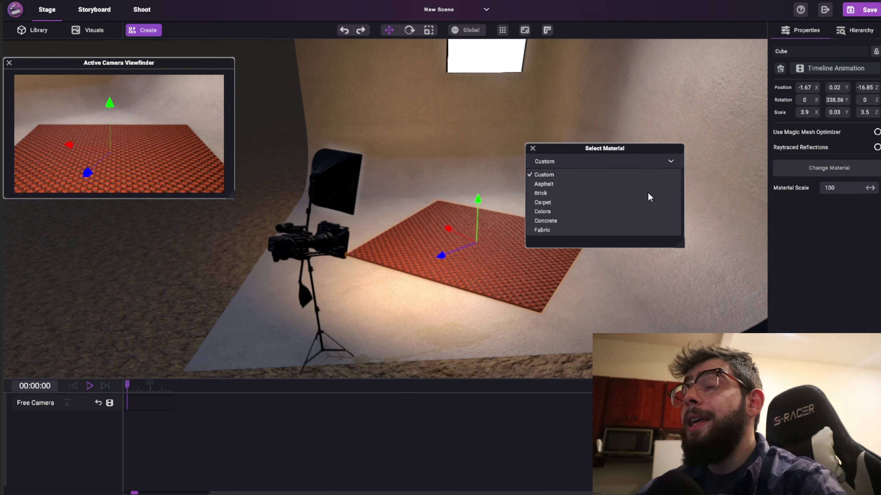
{"action": "scroll", "coordinate": [628, 198], "scroll_direction": "down", "scroll_amount": 1}
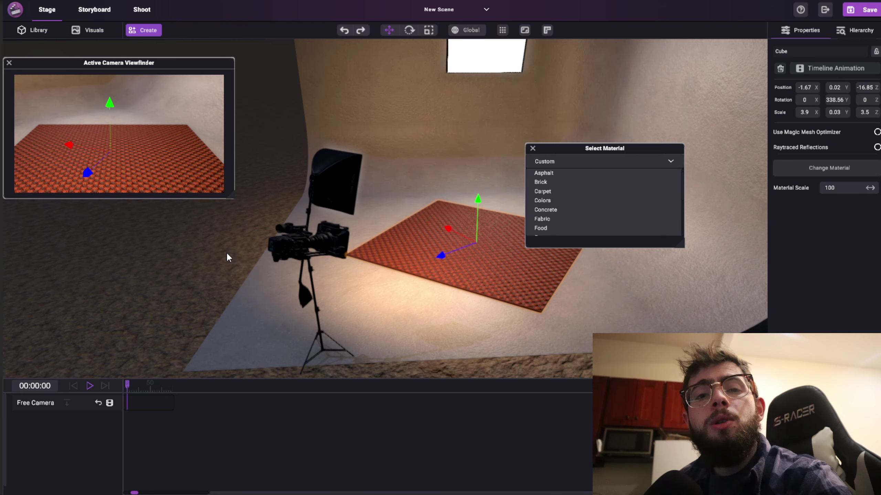
{"action": "left_click", "coordinate": [548, 152]}
{"action": "left_click_drag", "start_coordinate": [549, 149], "coordinate": [539, 154]}
{"action": "left_click_drag", "start_coordinate": [672, 251], "coordinate": [711, 296]}
Step: Apply the Carpet 2 material from the Carpet category to the rug
{"action": "left_click", "coordinate": [700, 167]}
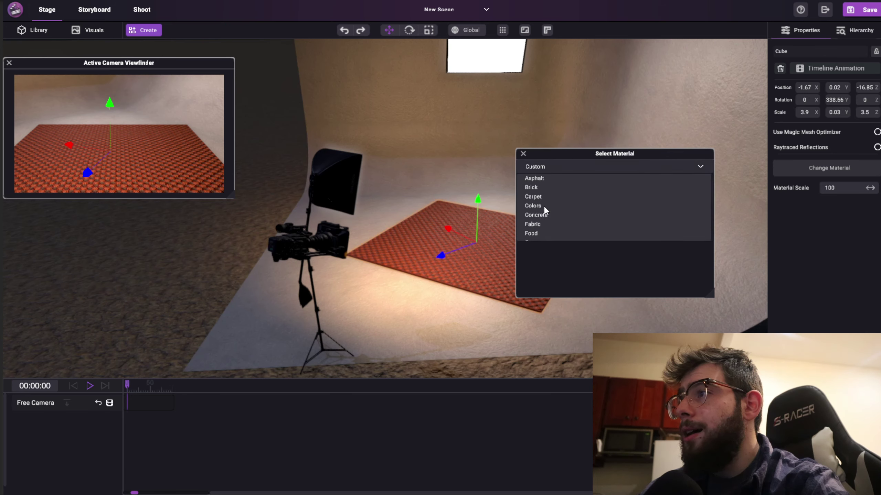
{"action": "left_click", "coordinate": [543, 203]}
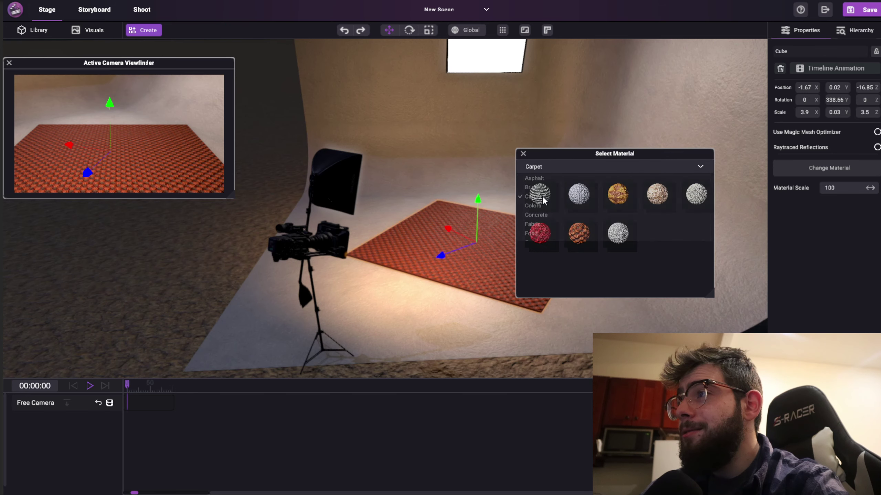
{"action": "left_click", "coordinate": [585, 196]}
{"action": "scroll", "coordinate": [524, 247], "scroll_direction": "up", "scroll_amount": 4}
{"action": "right_click_drag", "start_coordinate": [524, 246], "coordinate": [552, 242]}
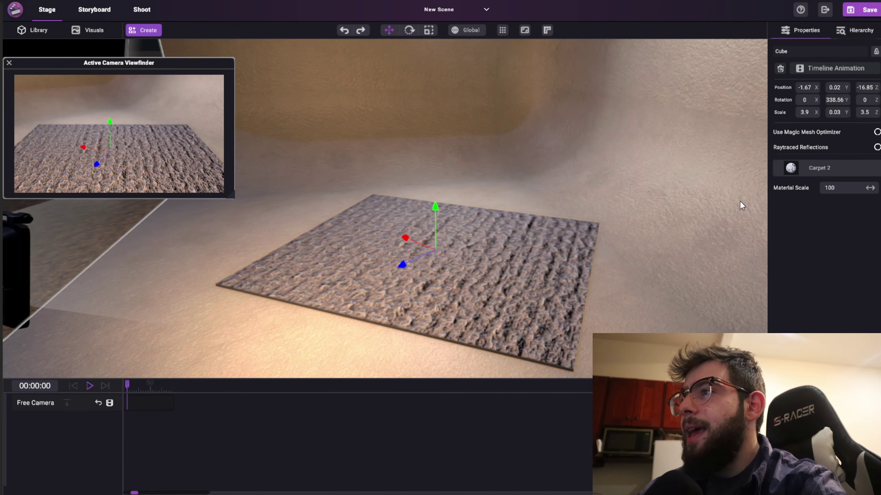
Step: Set the rug's material scale to 2
{"action": "double_click", "coordinate": [846, 190]}
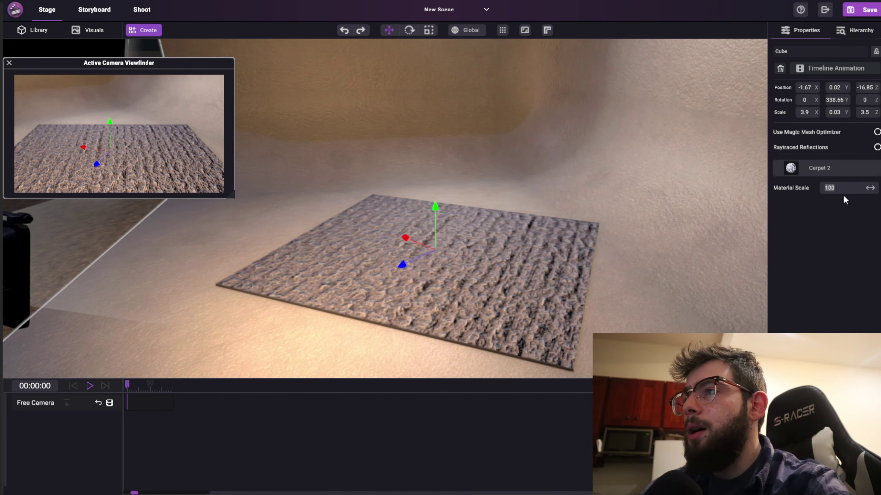
{"action": "type", "text": "2"}
{"action": "scroll", "coordinate": [518, 295], "scroll_direction": "down", "scroll_amount": 4}
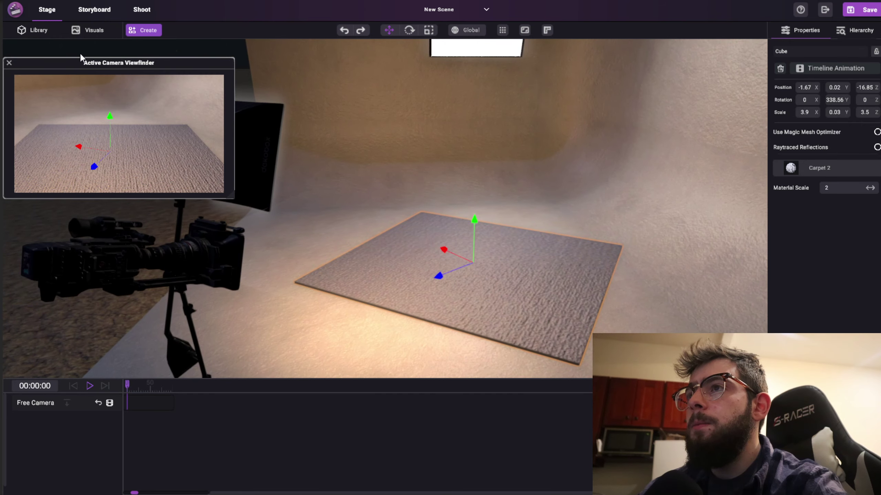
Step: Reframe the camera slightly on the rug in the Shoot view and return to the stage
{"action": "left_click", "coordinate": [144, 12]}
{"action": "right_click_drag", "start_coordinate": [350, 206], "coordinate": [327, 221]}
{"action": "right_click_drag", "start_coordinate": [434, 274], "coordinate": [442, 273]}
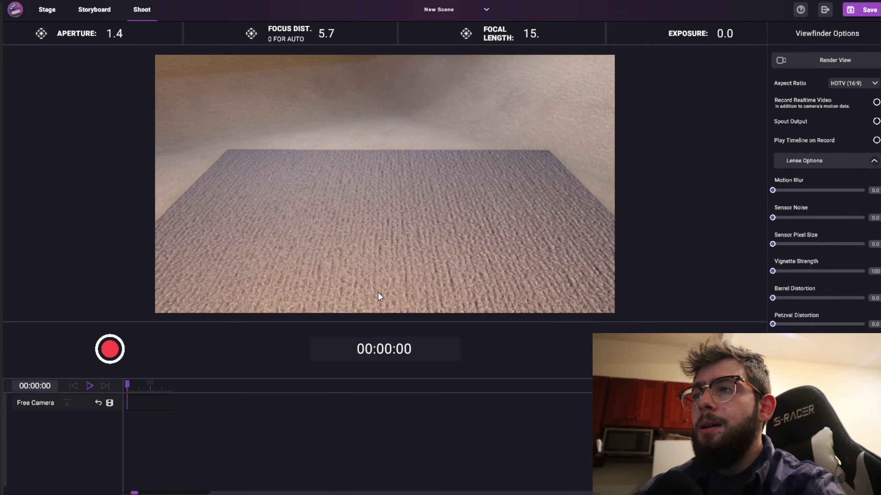
{"action": "left_click", "coordinate": [47, 10]}
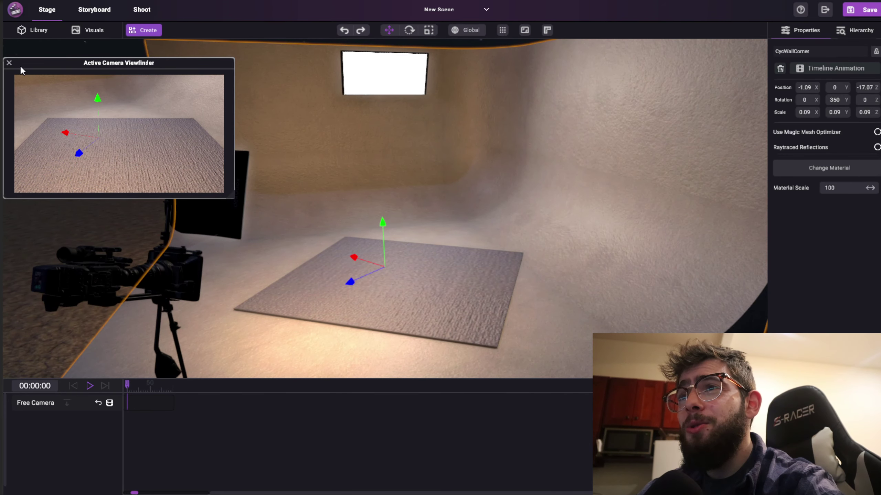
Step: Close the camera viewfinder and deselect the cyc wall
{"action": "left_click", "coordinate": [9, 63]}
{"action": "left_click", "coordinate": [571, 227]}
{"action": "right_click_drag", "start_coordinate": [571, 226], "coordinate": [567, 230]}
{"action": "key", "text": "s"}
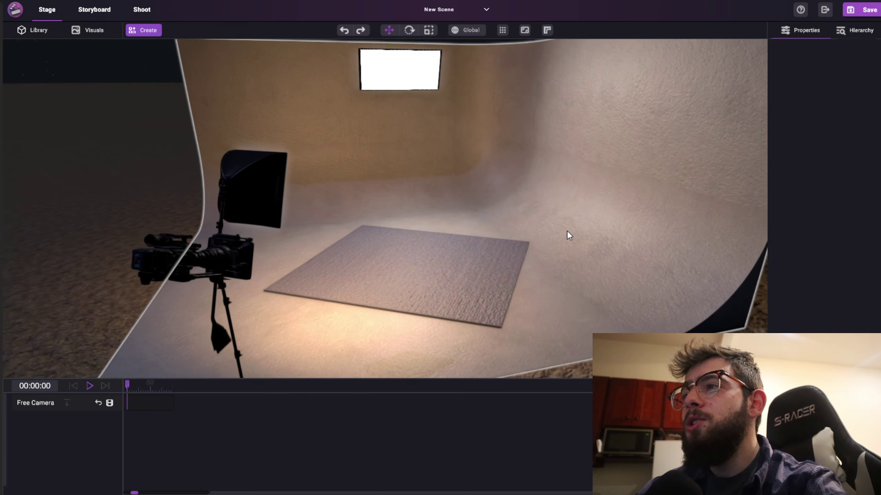
Step: Start a static object import in the library with couch.gltf from the couch folder in Downloads
{"action": "left_click", "coordinate": [38, 30]}
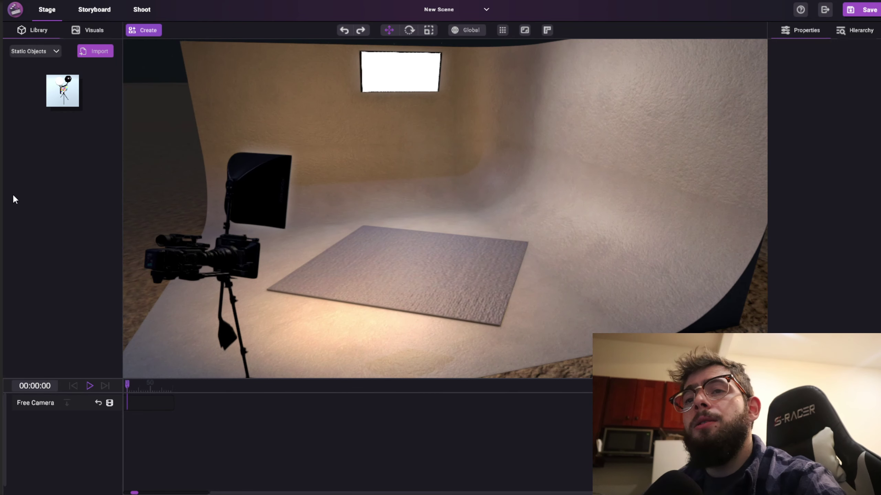
{"action": "left_click", "coordinate": [96, 51]}
{"action": "scroll", "coordinate": [250, 139], "scroll_direction": "up", "scroll_amount": 8}
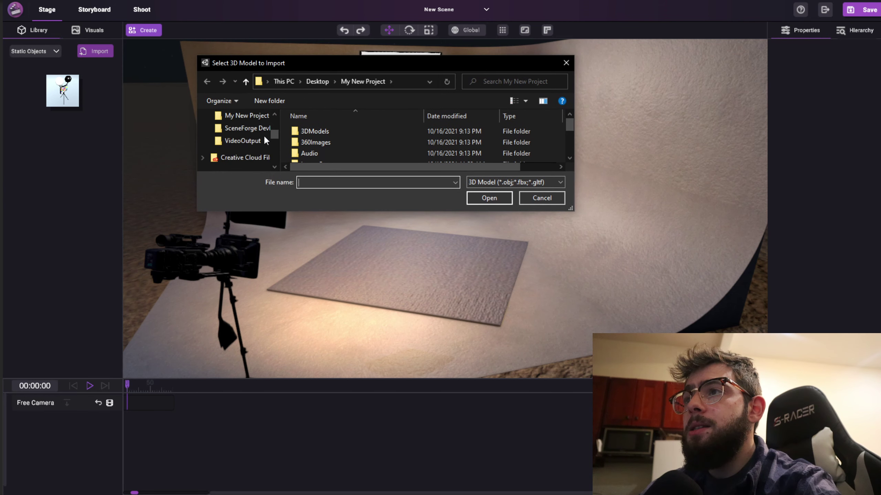
{"action": "left_click", "coordinate": [238, 160]}
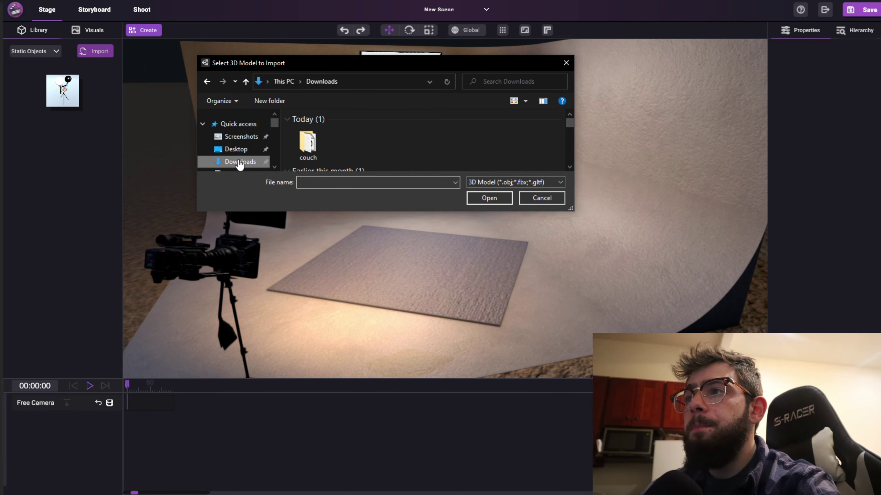
{"action": "double_click", "coordinate": [306, 141]}
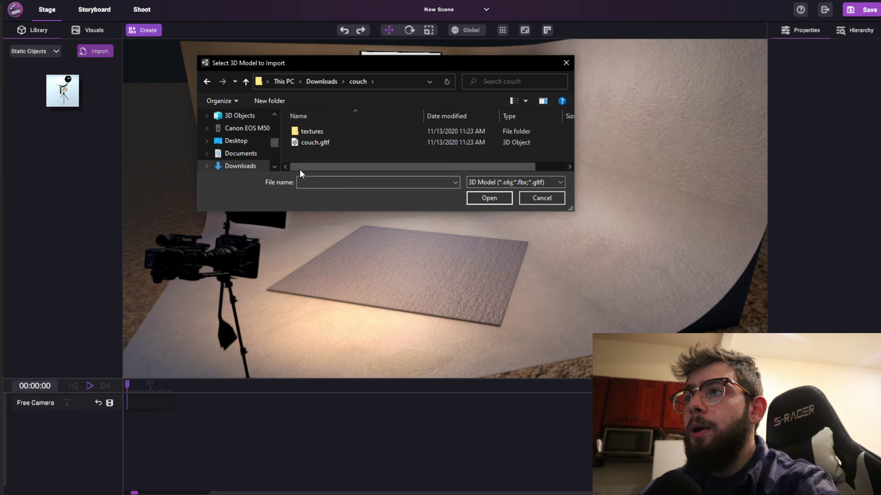
{"action": "left_click", "coordinate": [311, 143]}
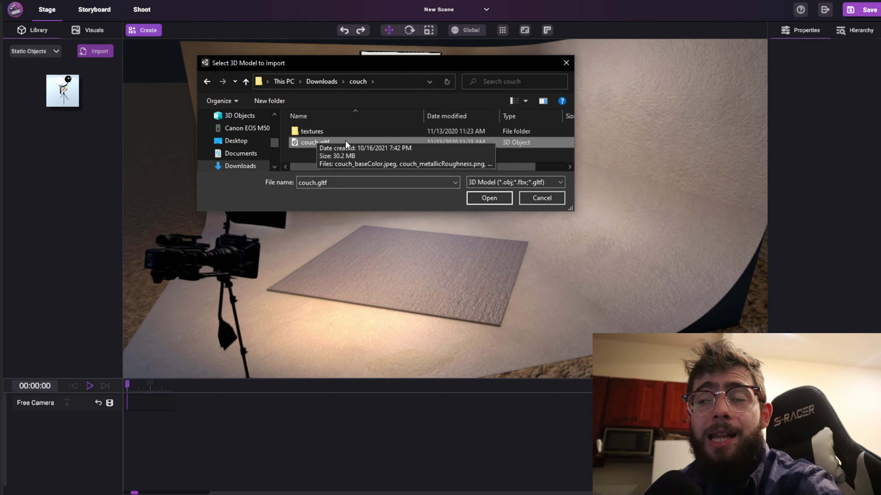
{"action": "left_click", "coordinate": [488, 198]}
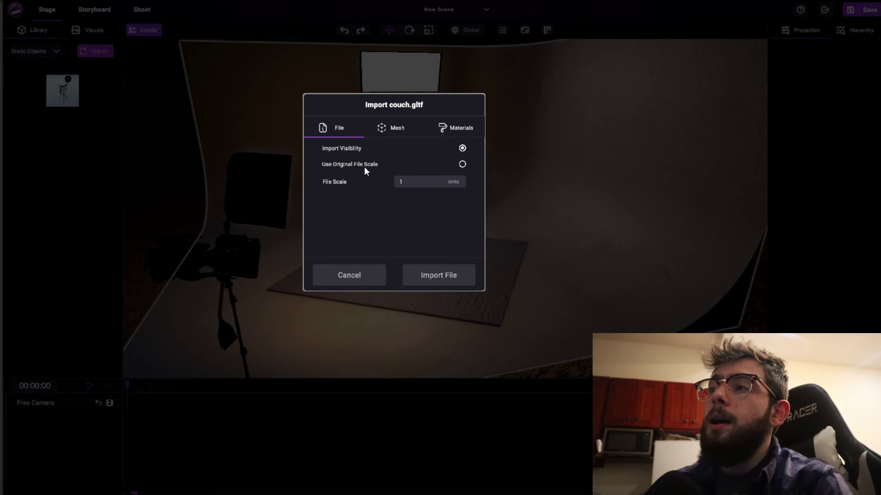
Step: Review the mesh and material import options and import the couch with the default settings
{"action": "left_click", "coordinate": [393, 126]}
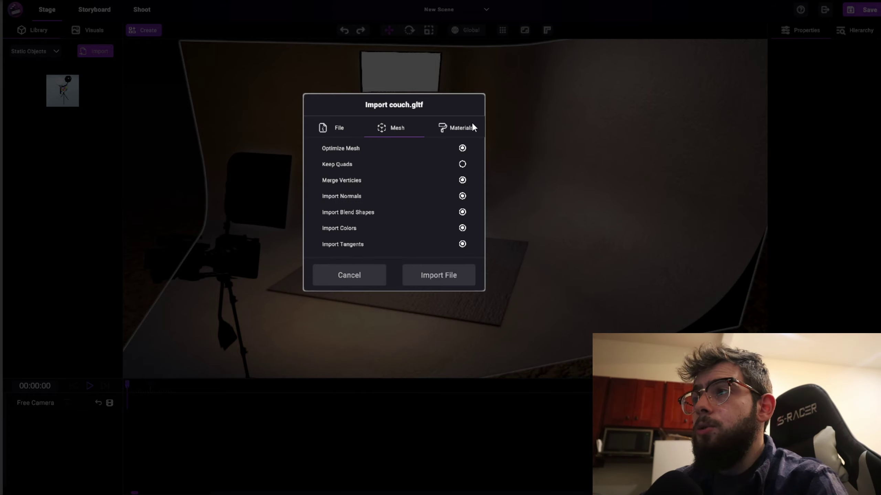
{"action": "left_click", "coordinate": [472, 129]}
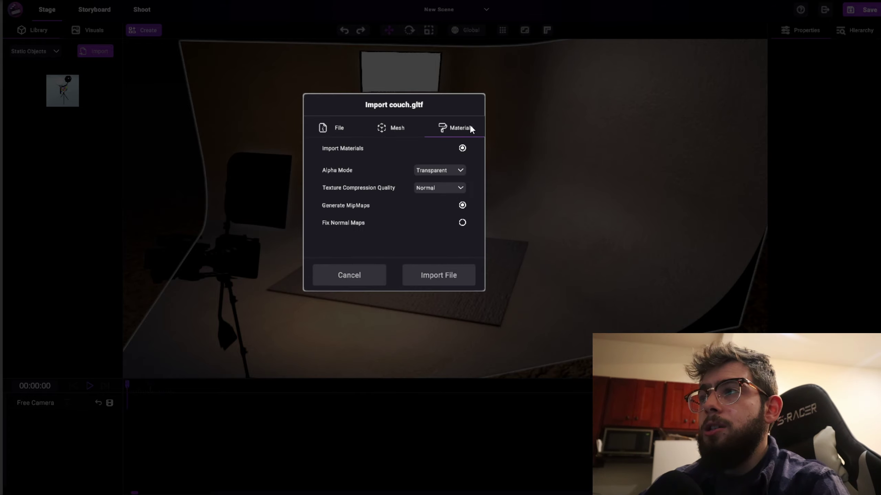
{"action": "left_click", "coordinate": [404, 127]}
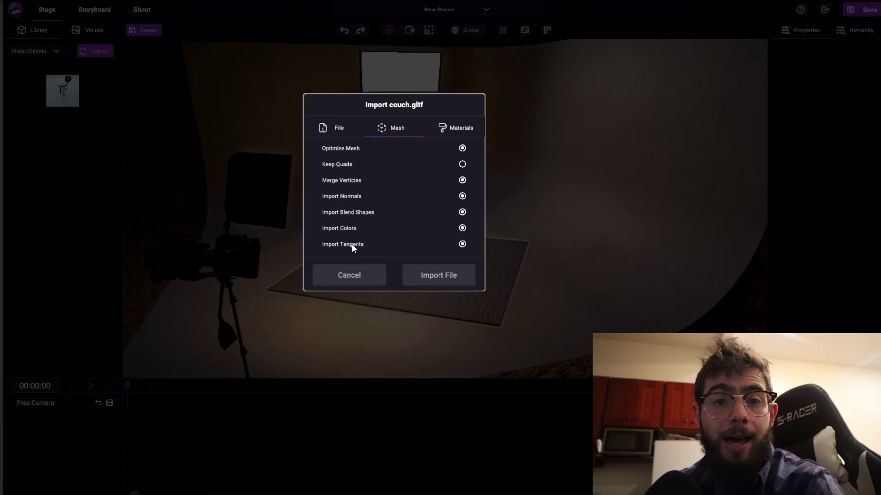
{"action": "left_click_drag", "start_coordinate": [439, 281], "coordinate": [590, 287]}
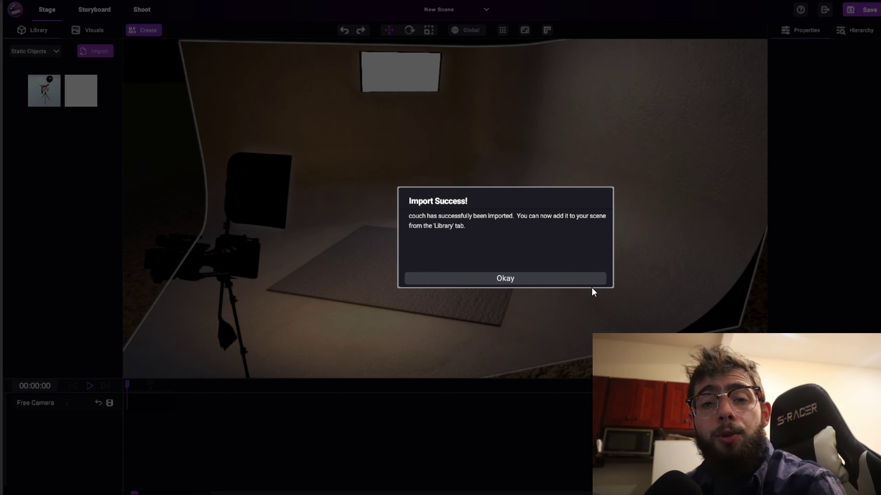
{"action": "left_click", "coordinate": [517, 278]}
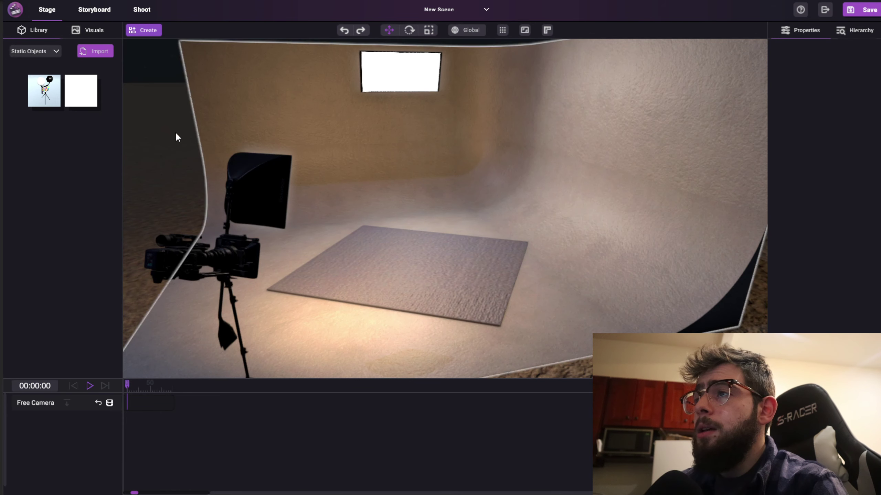
Step: Place the imported couch in the middle of the rug, select it and inspect it up close
{"action": "left_click_drag", "start_coordinate": [80, 91], "coordinate": [414, 270]}
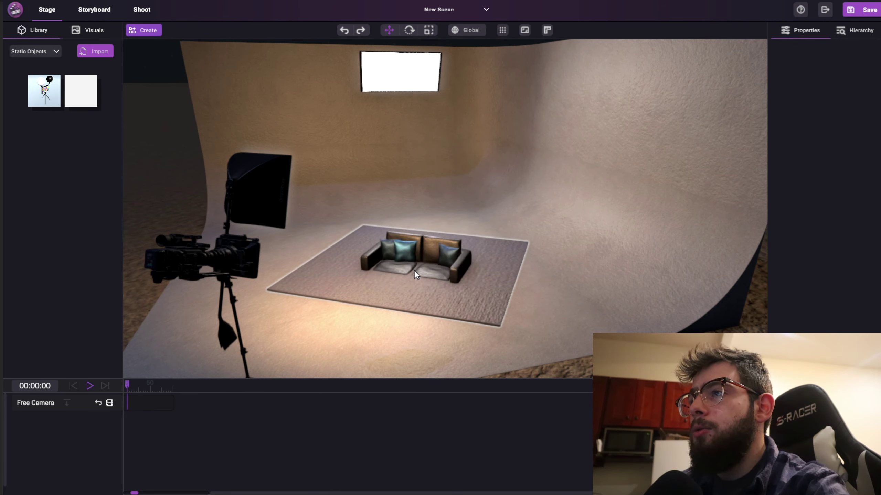
{"action": "left_click_drag", "start_coordinate": [416, 210], "coordinate": [415, 214]}
{"action": "scroll", "coordinate": [433, 258], "scroll_direction": "up", "scroll_amount": 2}
{"action": "scroll", "coordinate": [433, 259], "scroll_direction": "up", "scroll_amount": 8}
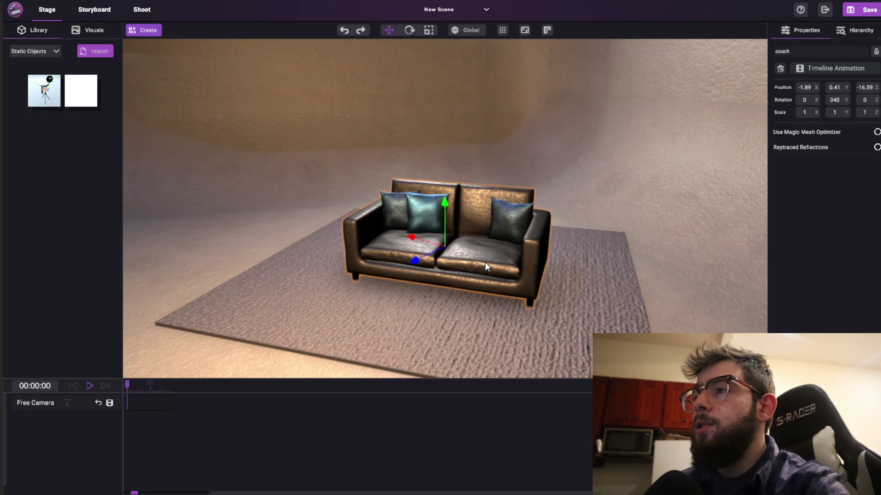
{"action": "scroll", "coordinate": [425, 297], "scroll_direction": "down", "scroll_amount": 4}
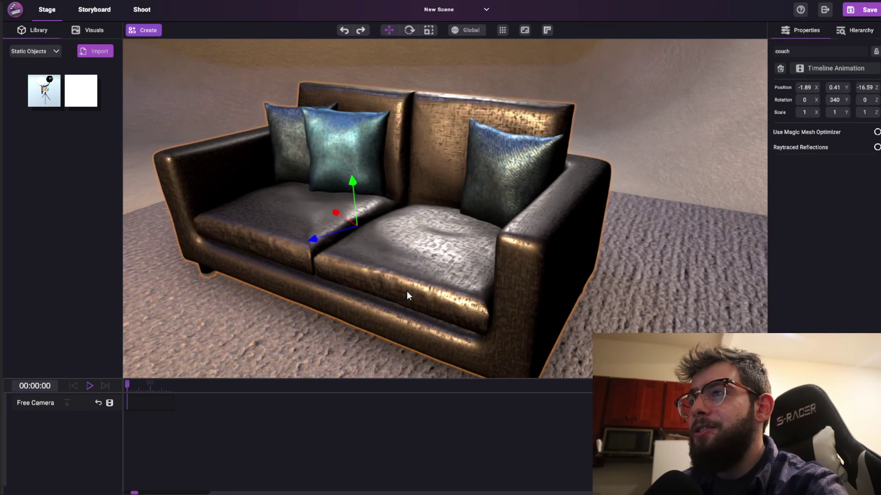
Step: Turn on raytraced reflections for the couch and inspect its cushions and armrests from several angles
{"action": "scroll", "coordinate": [413, 288], "scroll_direction": "down", "scroll_amount": 5}
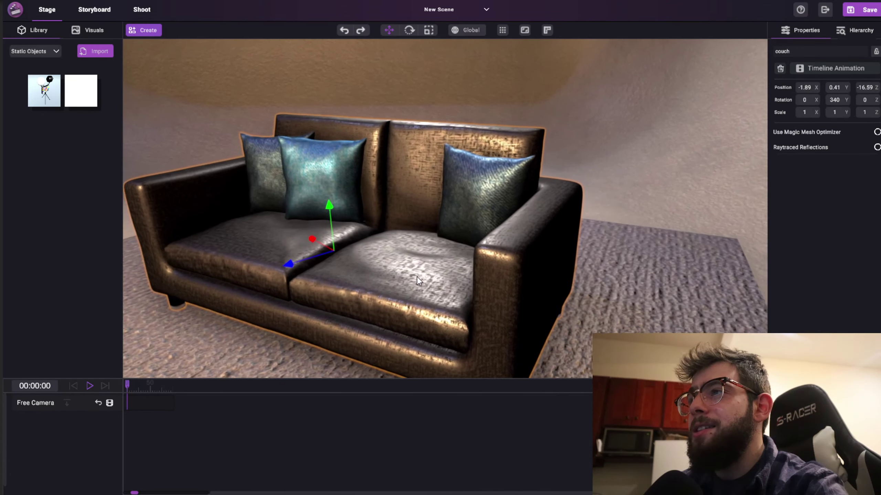
{"action": "scroll", "coordinate": [426, 288], "scroll_direction": "up", "scroll_amount": 5}
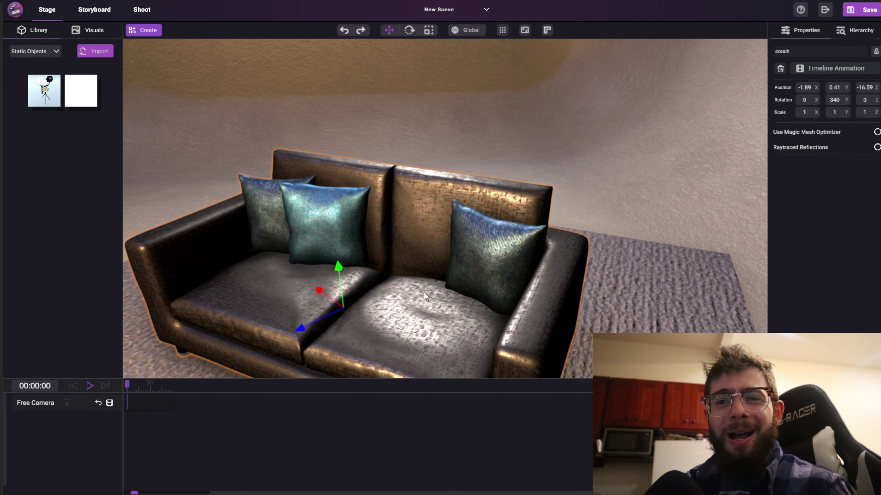
{"action": "middle_click_drag", "start_coordinate": [375, 267], "coordinate": [375, 266]}
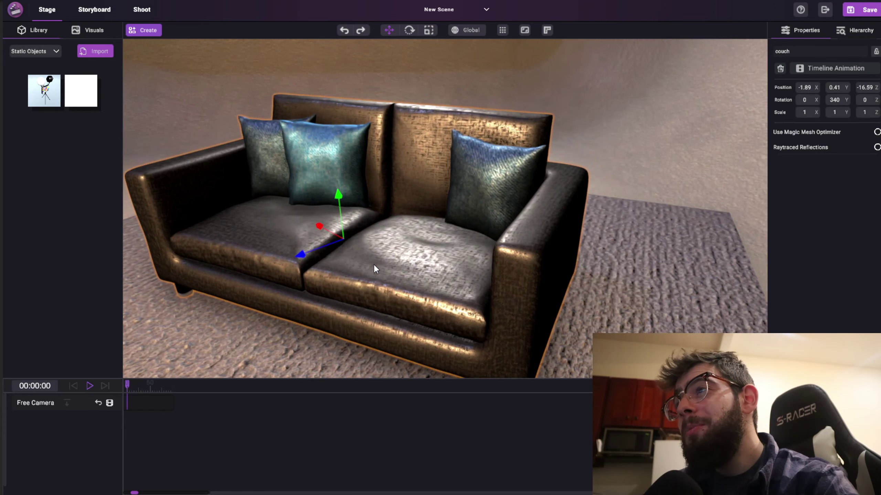
{"action": "left_click", "coordinate": [877, 147]}
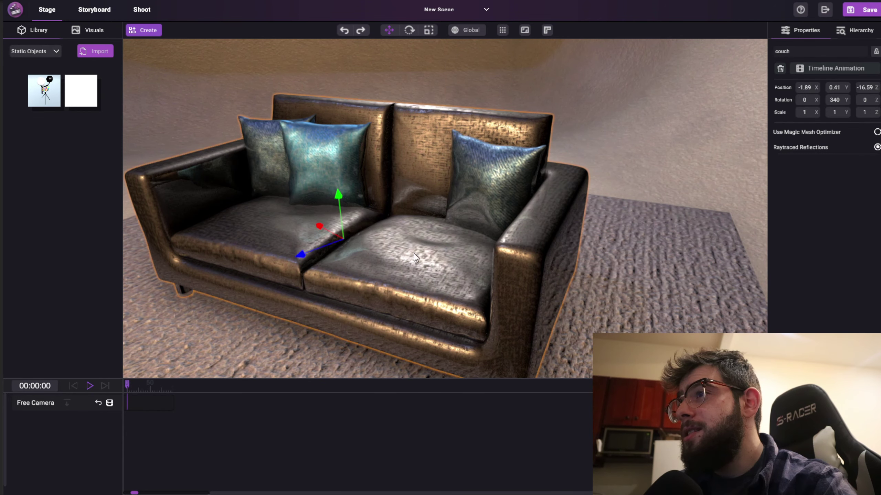
{"action": "right_click_drag", "start_coordinate": [363, 256], "coordinate": [358, 263]}
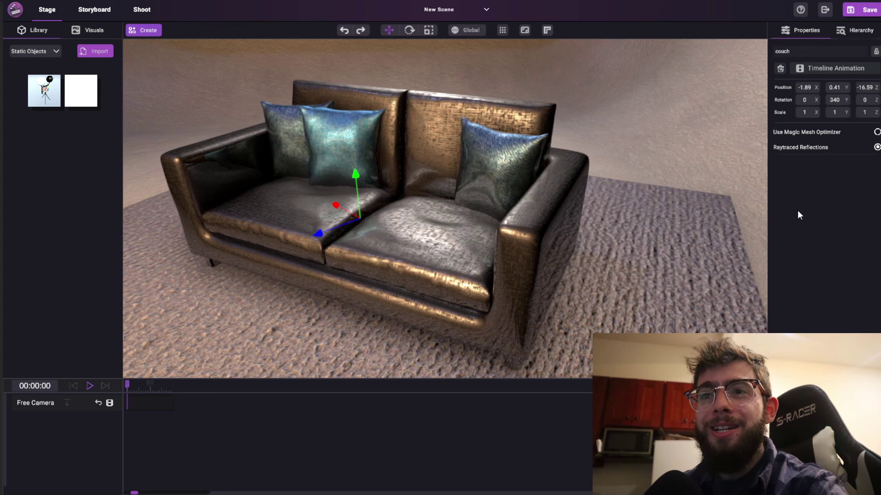
{"action": "scroll", "coordinate": [615, 230], "scroll_direction": "up", "scroll_amount": 5}
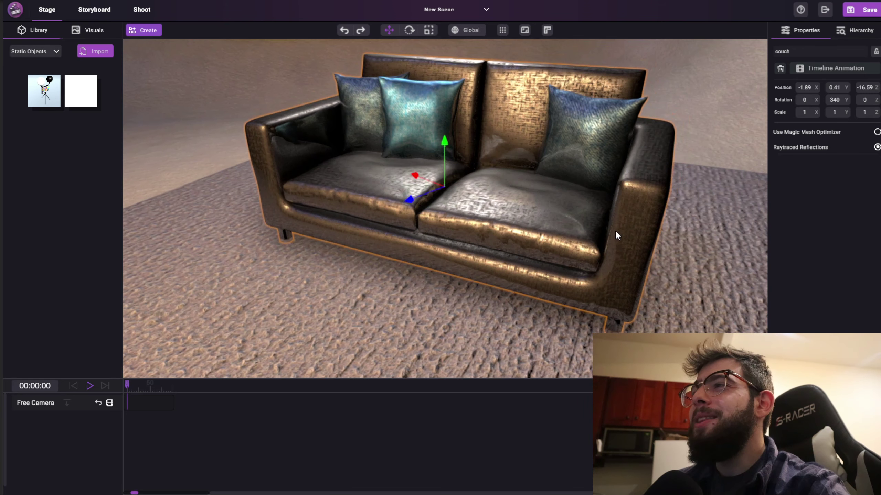
{"action": "mouse_move", "coordinate": [615, 231]}
{"action": "right_mouse_down"}
{"action": "mouse_move", "coordinate": [589, 234]}
{"action": "mouse_move", "coordinate": [606, 238]}
{"action": "right_mouse_up"}
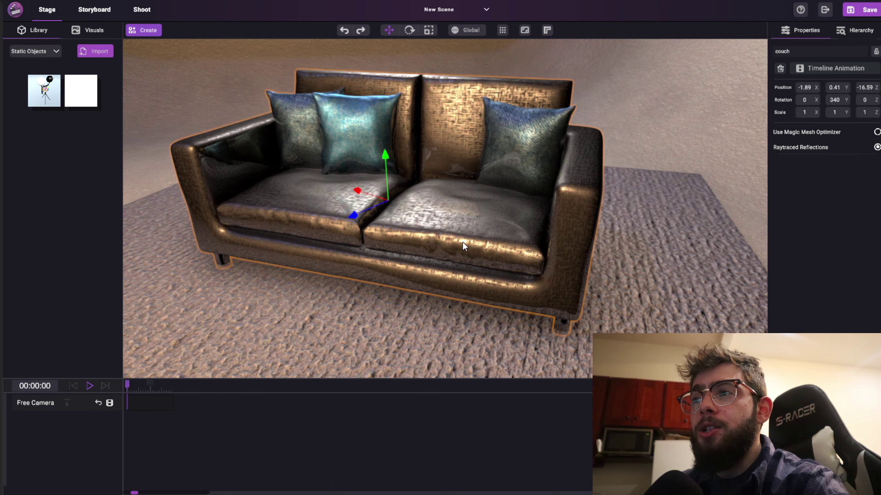
{"action": "right_click_drag", "start_coordinate": [431, 254], "coordinate": [430, 250]}
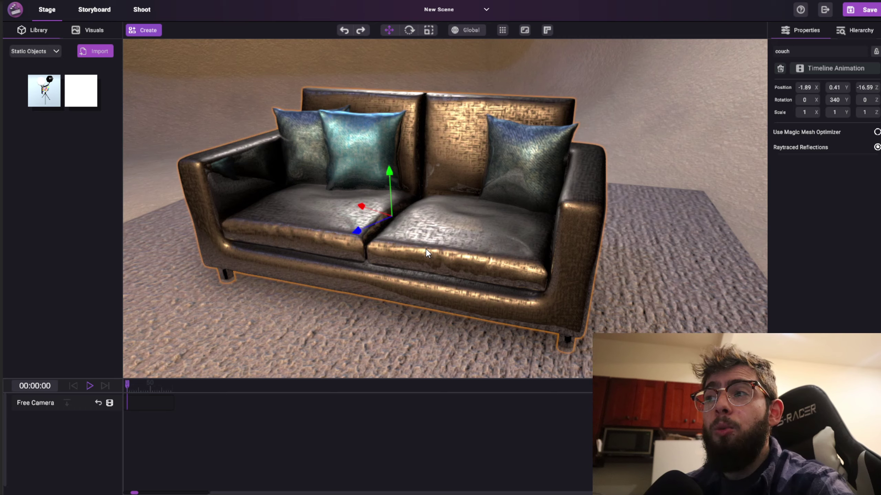
{"action": "right_click_drag", "start_coordinate": [426, 249], "coordinate": [547, 252]}
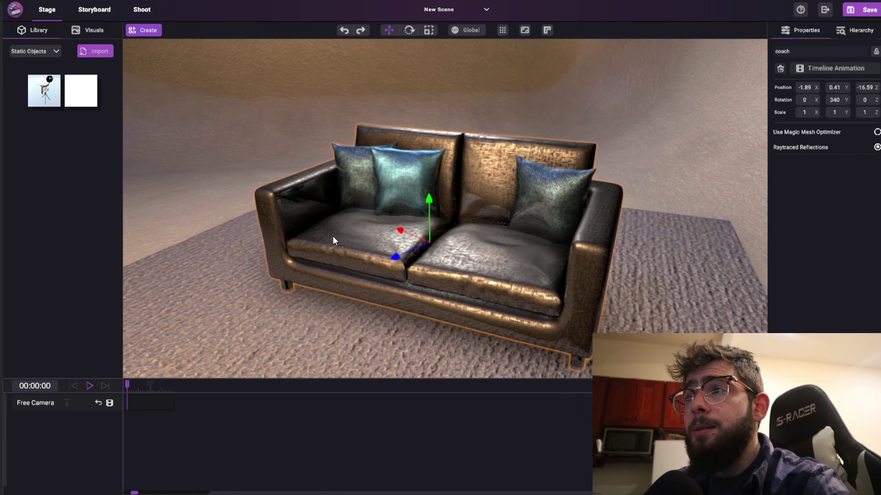
Step: Try an ambient occlusion intensity of 0.8 in the post-processing settings and settle on 1.8
{"action": "left_click", "coordinate": [94, 30]}
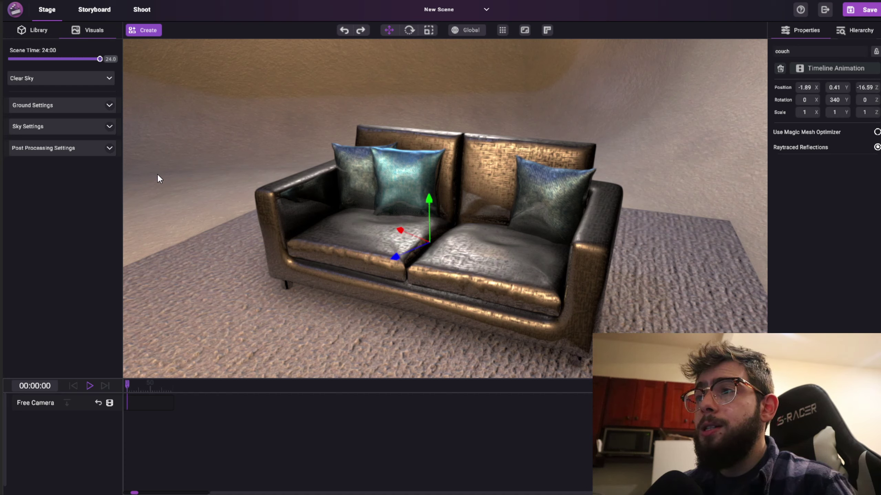
{"action": "left_click", "coordinate": [109, 149]}
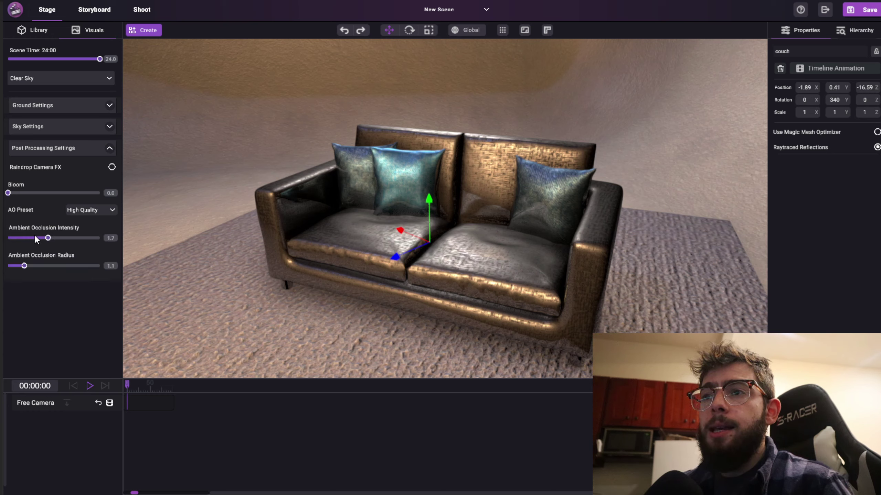
{"action": "mouse_move", "coordinate": [48, 238]}
{"action": "left_mouse_down"}
{"action": "mouse_move", "coordinate": [18, 243]}
{"action": "mouse_move", "coordinate": [58, 241]}
{"action": "mouse_move", "coordinate": [6, 243]}
{"action": "mouse_move", "coordinate": [27, 243]}
{"action": "left_mouse_up"}
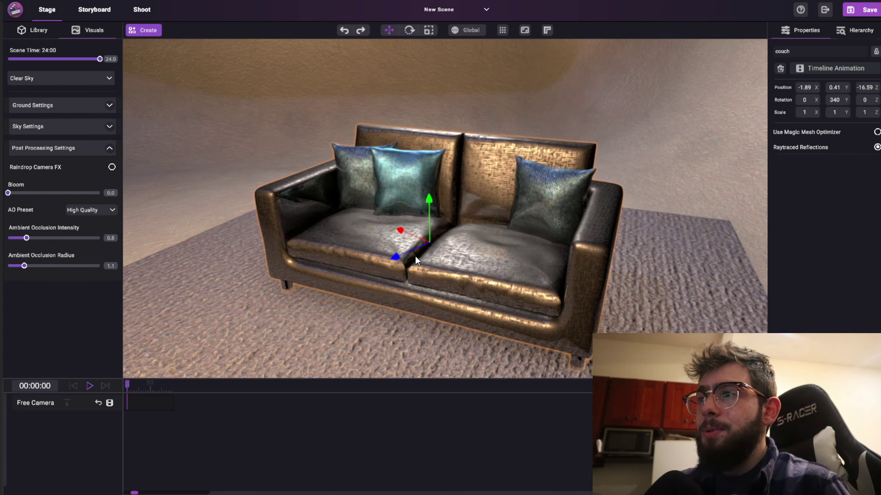
{"action": "scroll", "coordinate": [457, 249], "scroll_direction": "up", "scroll_amount": 5}
{"action": "scroll", "coordinate": [444, 252], "scroll_direction": "down", "scroll_amount": 4}
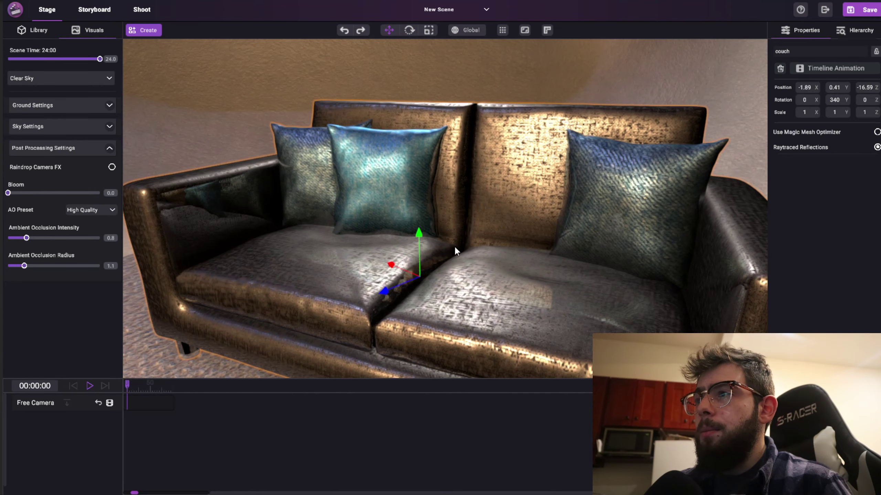
{"action": "mouse_move", "coordinate": [28, 239]}
{"action": "left_mouse_down"}
{"action": "mouse_move", "coordinate": [13, 240]}
{"action": "mouse_move", "coordinate": [78, 243]}
{"action": "mouse_move", "coordinate": [28, 243]}
{"action": "mouse_move", "coordinate": [51, 251]}
{"action": "left_mouse_up"}
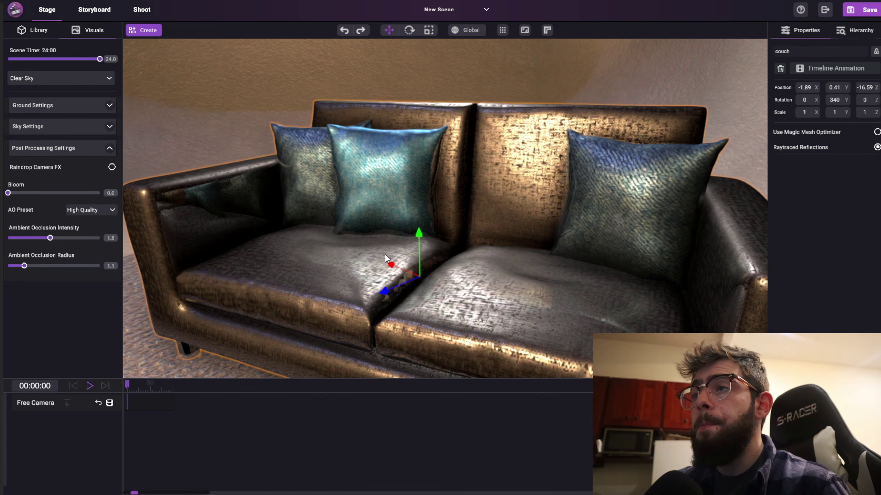
{"action": "left_click_drag", "start_coordinate": [384, 253], "coordinate": [378, 265]}
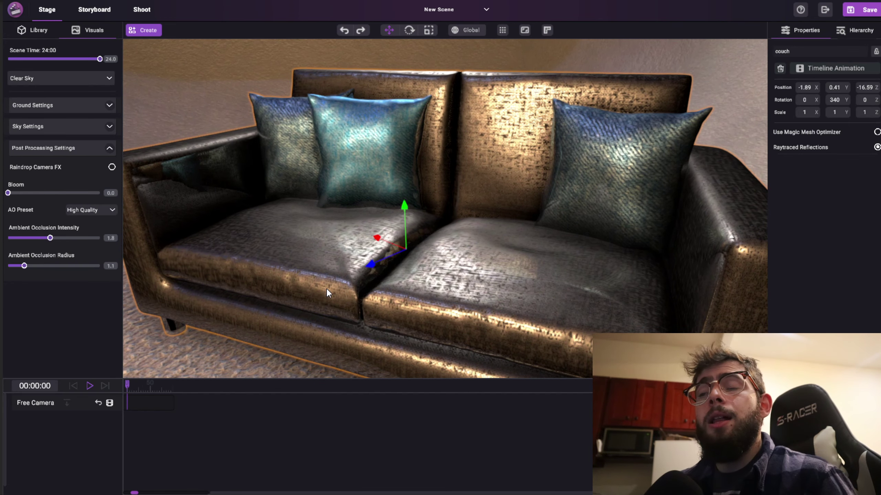
Step: Switch to the Shoot view and frame the couch through the camera from the front
{"action": "scroll", "coordinate": [326, 288], "scroll_direction": "down", "scroll_amount": 5}
{"action": "left_click_drag", "start_coordinate": [322, 279], "coordinate": [345, 276]}
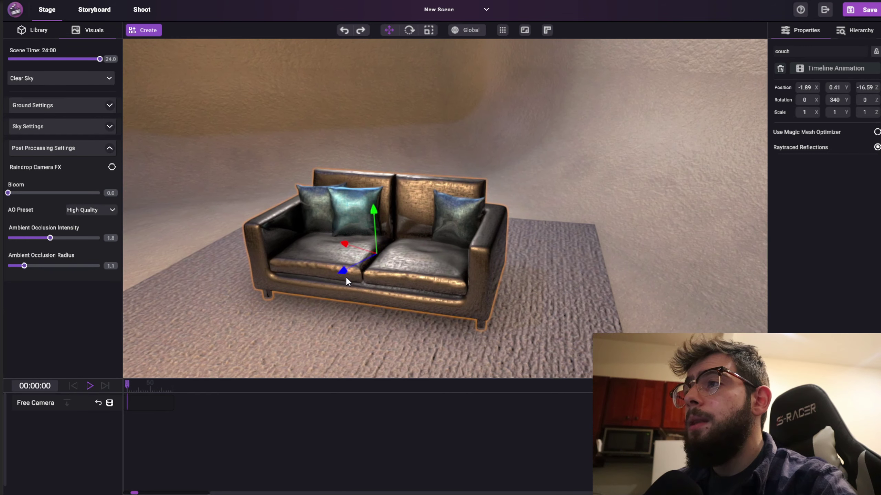
{"action": "left_click", "coordinate": [292, 271]}
{"action": "left_click", "coordinate": [148, 10]}
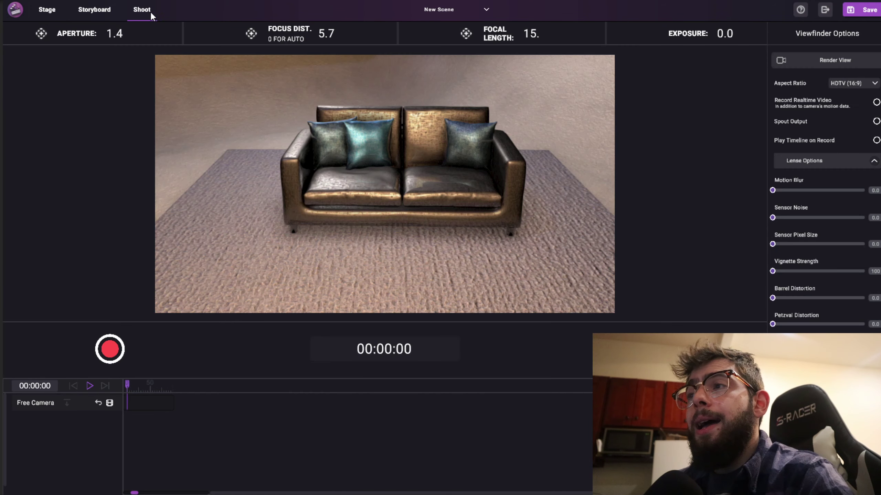
{"action": "left_click_drag", "start_coordinate": [346, 286], "coordinate": [445, 250]}
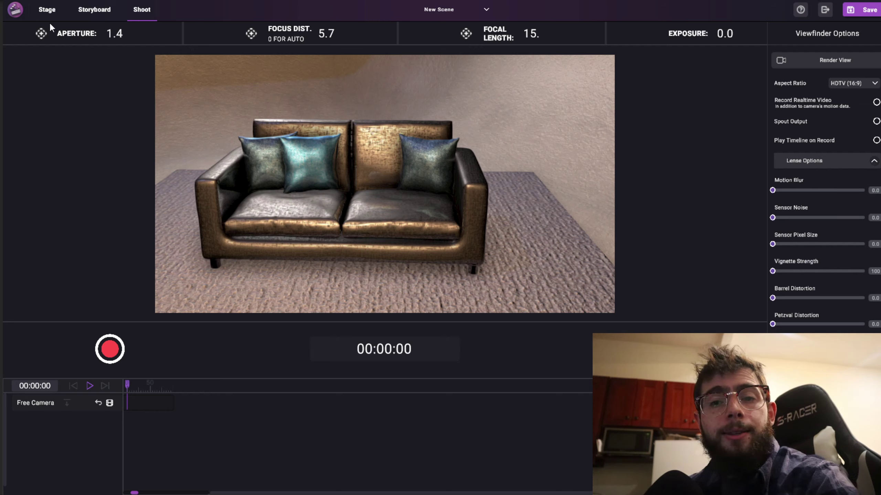
Step: Return to the stage and review the settings of the panel light and the light box stand around the couch
{"action": "left_click", "coordinate": [52, 11]}
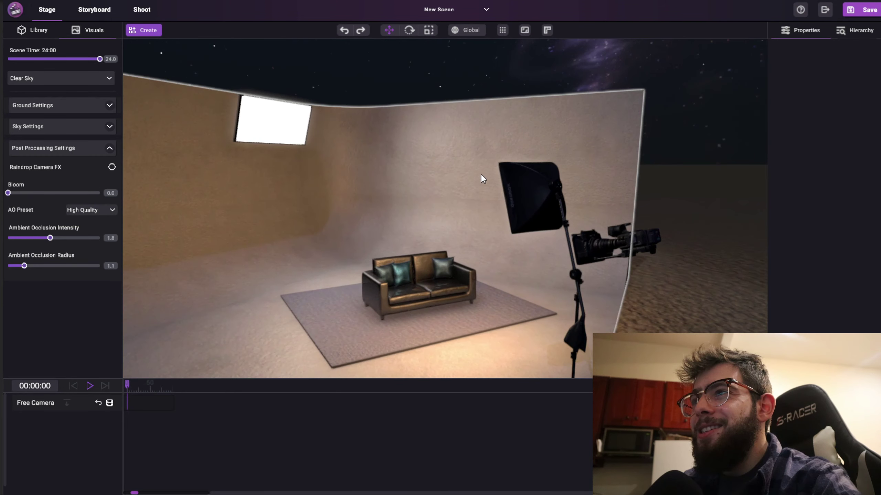
{"action": "left_click", "coordinate": [260, 120]}
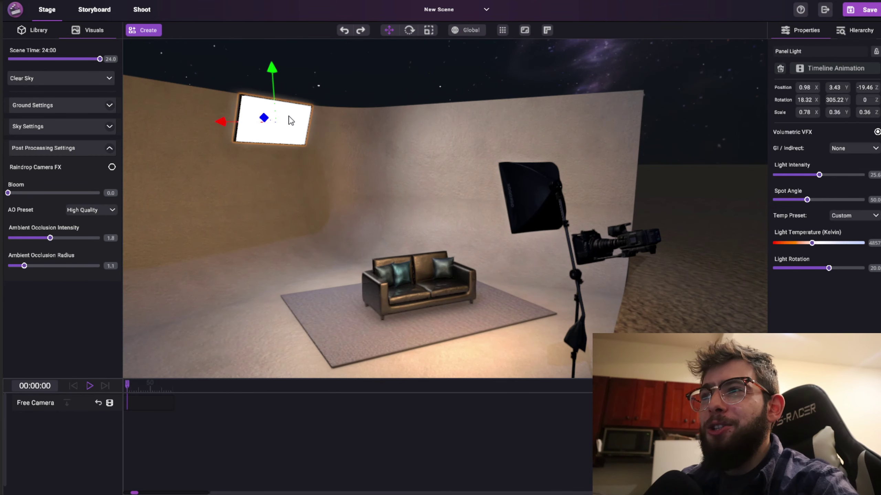
{"action": "right_click_drag", "start_coordinate": [276, 131], "coordinate": [297, 196]}
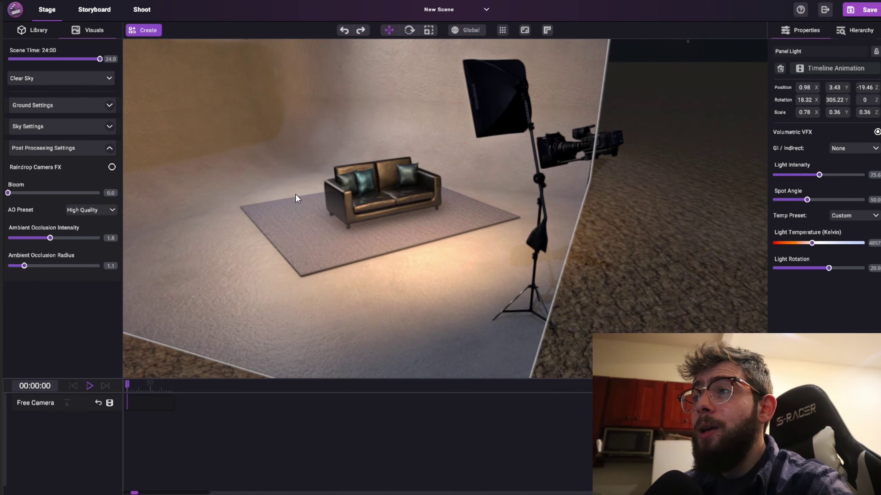
{"action": "left_click", "coordinate": [532, 212]}
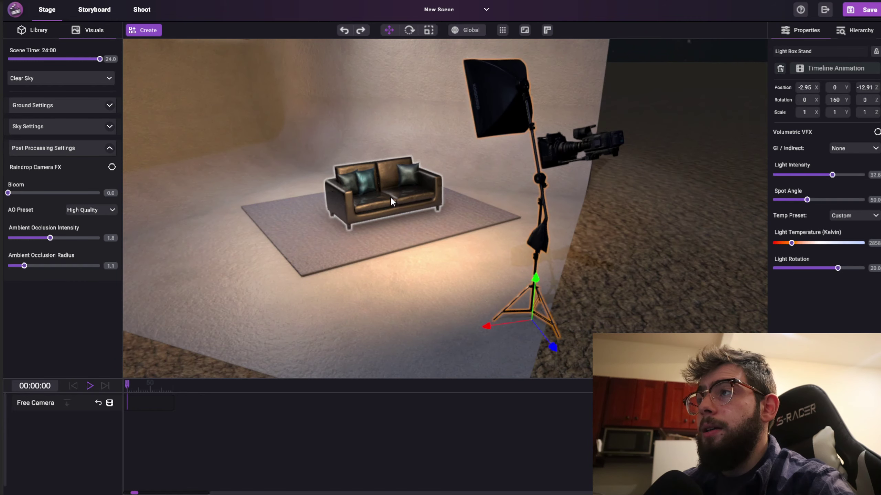
{"action": "right_click_drag", "start_coordinate": [533, 212], "coordinate": [444, 216]}
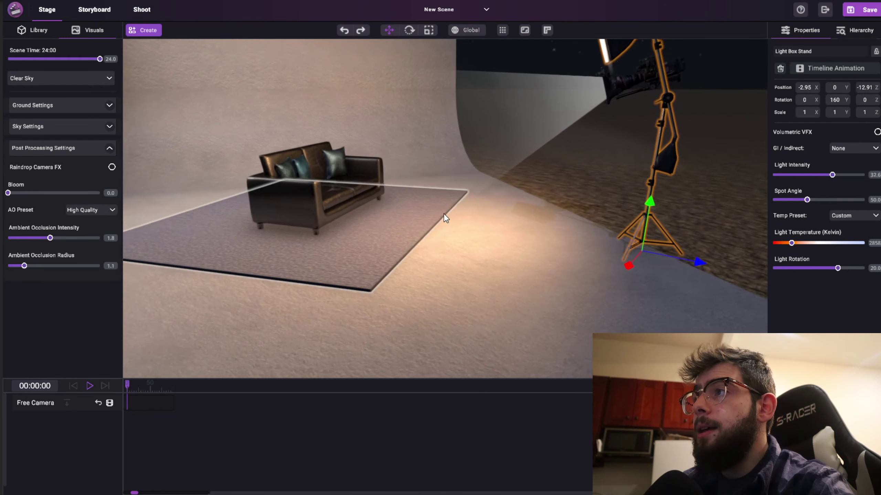
Step: Try out a stand-mounted spot light in front of the rug with an adjusted light rotation, and delete it
{"action": "left_click", "coordinate": [134, 30]}
{"action": "mouse_move", "coordinate": [140, 47]}
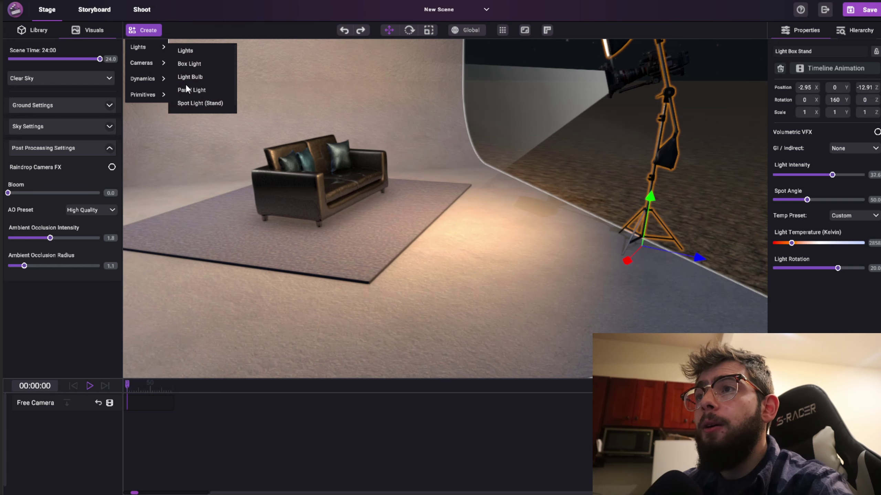
{"action": "left_click", "coordinate": [191, 104]}
{"action": "left_click", "coordinate": [532, 349]}
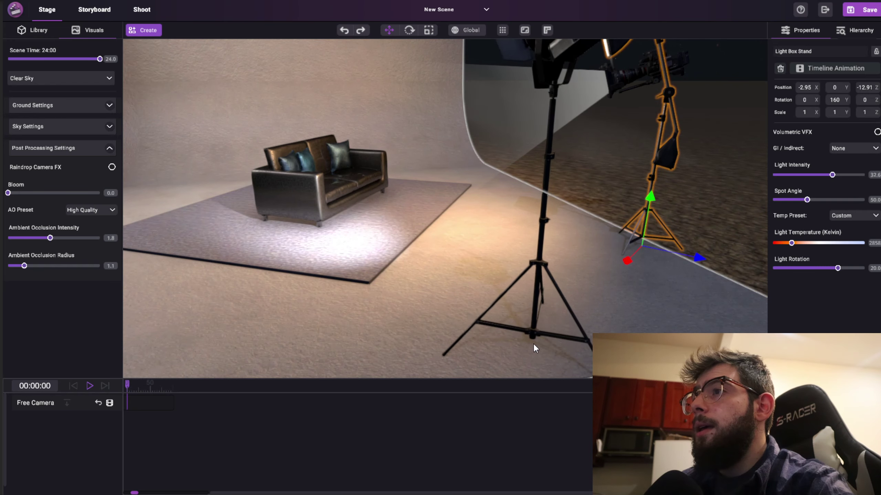
{"action": "left_click", "coordinate": [687, 302]}
{"action": "left_click", "coordinate": [544, 267]}
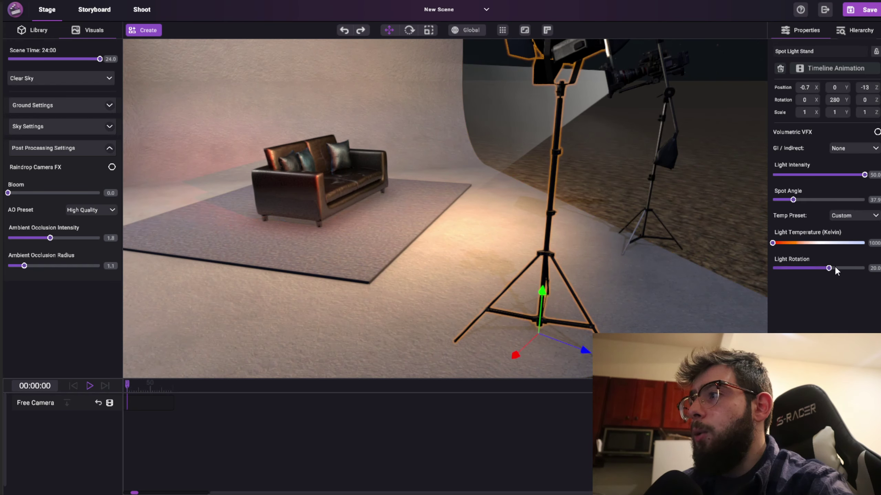
{"action": "left_click_drag", "start_coordinate": [834, 265], "coordinate": [822, 271]}
{"action": "right_click_drag", "start_coordinate": [746, 266], "coordinate": [532, 109]}
{"action": "key", "text": "Delete"}
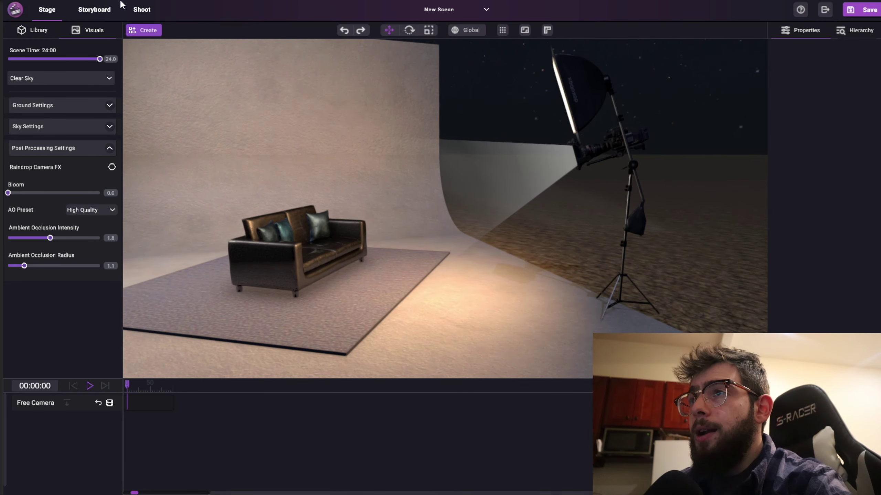
Step: In the Shoot view, set the camera aperture to 2.4 and focus on the couch's nearest armrest at distance 2.5
{"action": "left_click", "coordinate": [142, 9]}
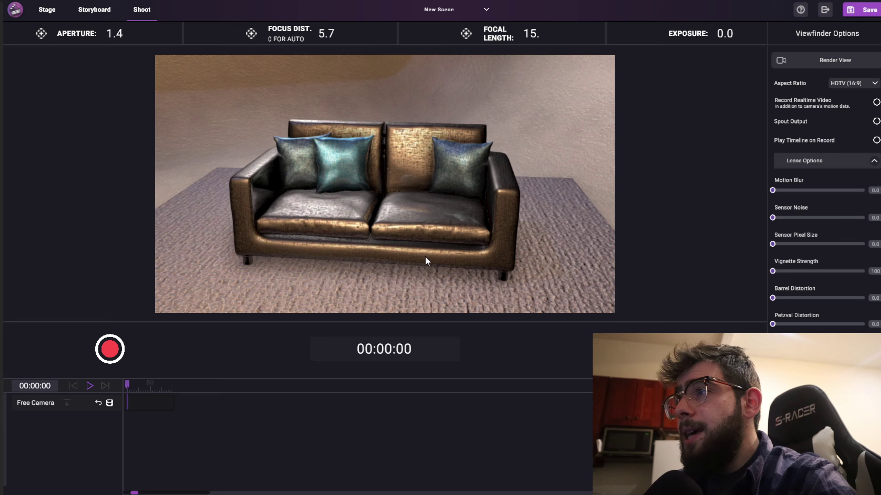
{"action": "left_click", "coordinate": [420, 243]}
{"action": "scroll", "coordinate": [329, 37], "scroll_direction": "up", "scroll_amount": 5}
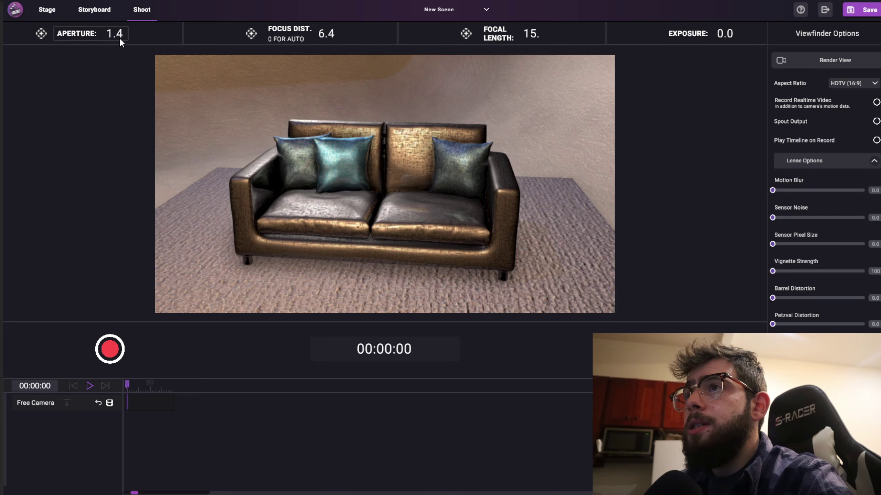
{"action": "scroll", "coordinate": [118, 37], "scroll_direction": "up", "scroll_amount": 3}
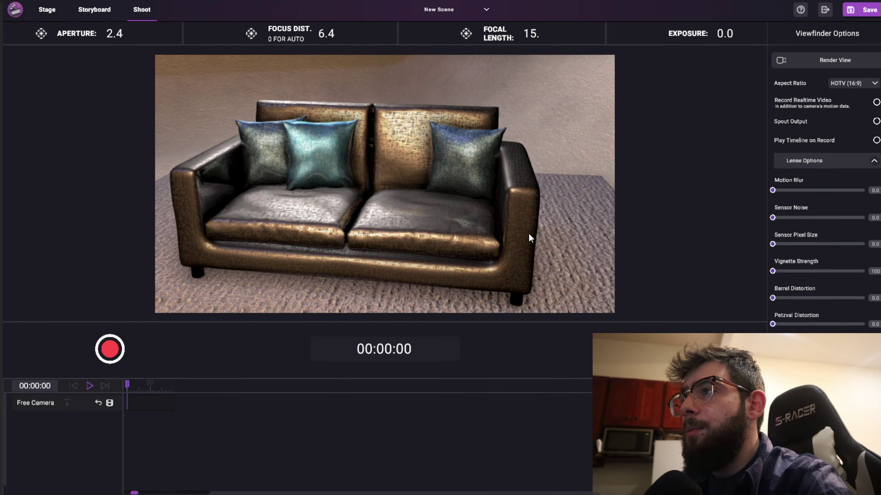
{"action": "left_click", "coordinate": [519, 239]}
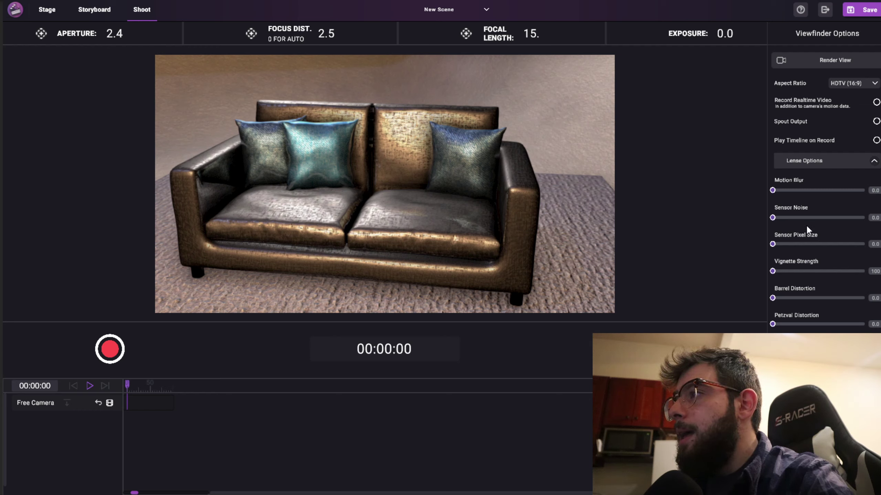
Step: Set sensor noise to 3.0 and sensor pixel size to 0.1, raise the vignette strength, and add slight barrel and Petzval distortion
{"action": "left_click_drag", "start_coordinate": [772, 218], "coordinate": [820, 271]}
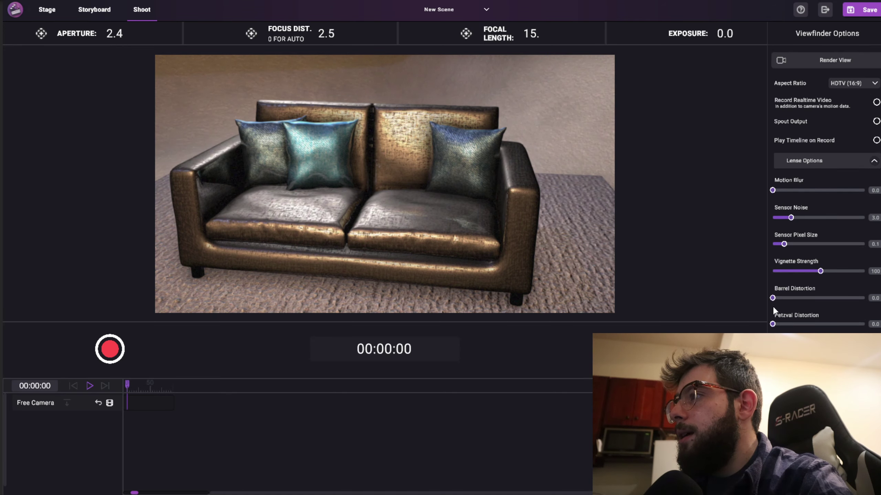
{"action": "left_click_drag", "start_coordinate": [775, 299], "coordinate": [777, 324]}
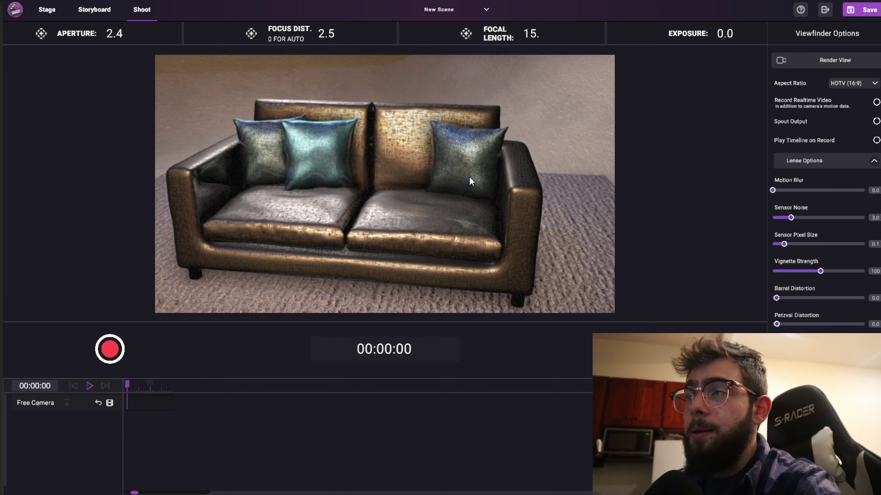
{"action": "right_click_drag", "start_coordinate": [469, 176], "coordinate": [438, 246]}
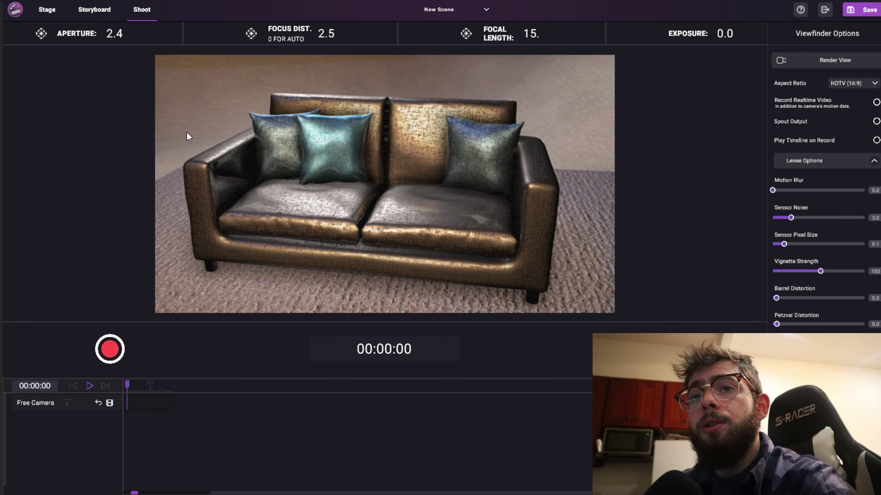
Step: Look over the available frames in the storyboard and return to the Shoot view
{"action": "left_click", "coordinate": [98, 11]}
{"action": "scroll", "coordinate": [67, 156], "scroll_direction": "down", "scroll_amount": 3}
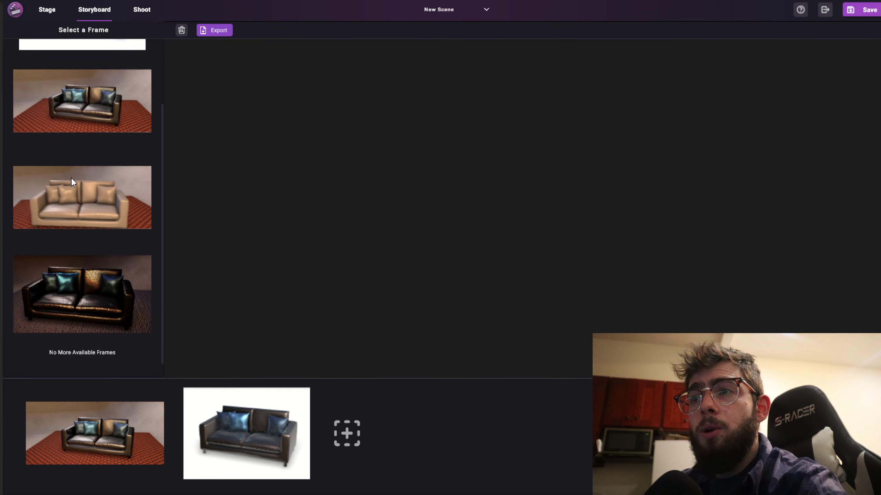
{"action": "left_click", "coordinate": [142, 10]}
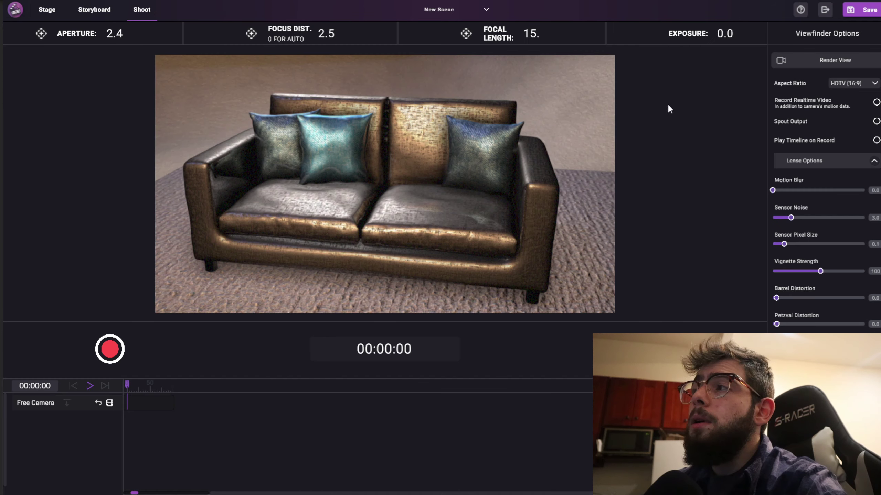
Step: Export the camera view as a still frame at QHD (1440p) resolution
{"action": "left_click", "coordinate": [809, 59]}
{"action": "left_click_drag", "start_coordinate": [471, 150], "coordinate": [386, 77]}
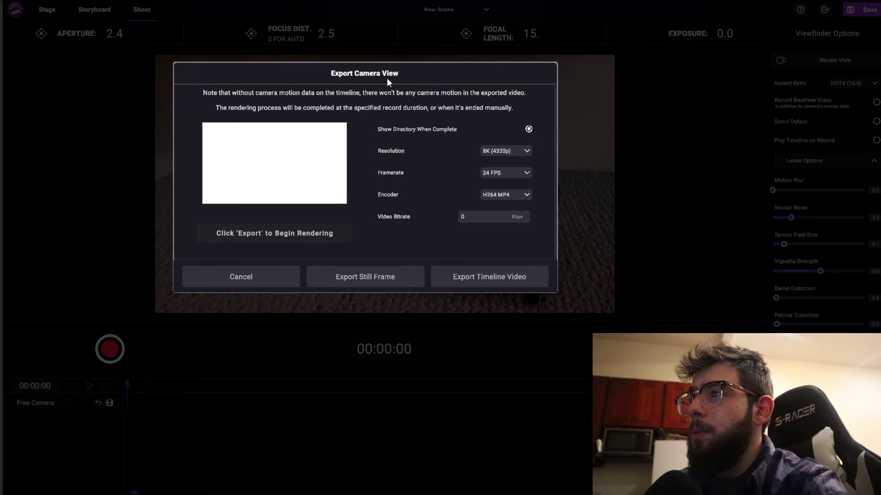
{"action": "left_click", "coordinate": [490, 148]}
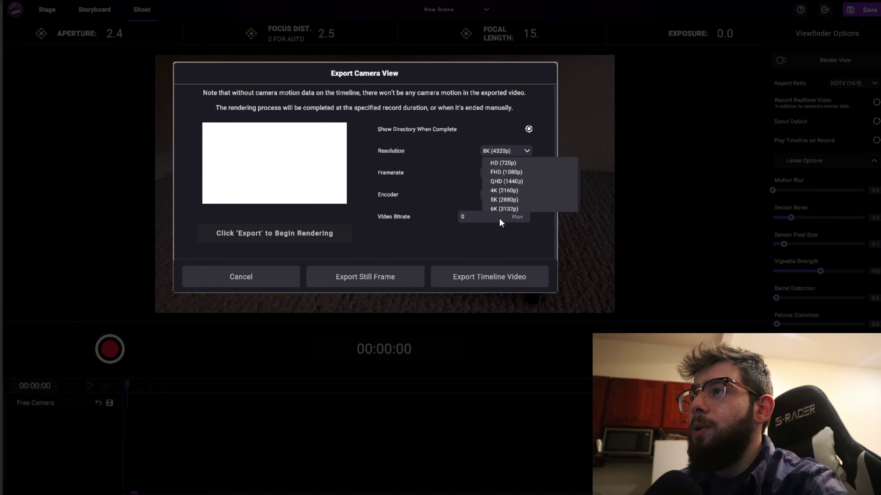
{"action": "left_click", "coordinate": [504, 179]}
{"action": "left_click", "coordinate": [393, 276]}
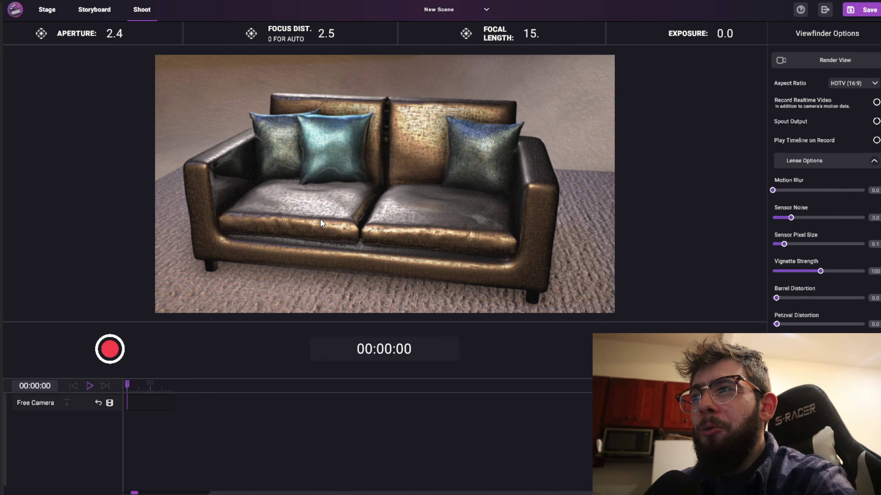
Step: Reframe the Shoot camera farther back so the whole couch and more of the carpet fit in the shot
{"action": "right_click_drag", "start_coordinate": [320, 219], "coordinate": [445, 255]}
{"action": "key", "text": "s"}
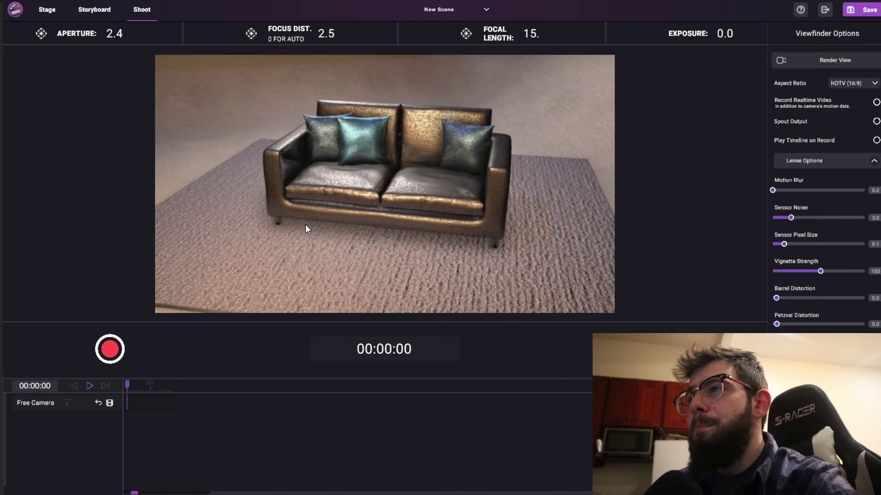
{"action": "right_click_drag", "start_coordinate": [305, 224], "coordinate": [445, 247]}
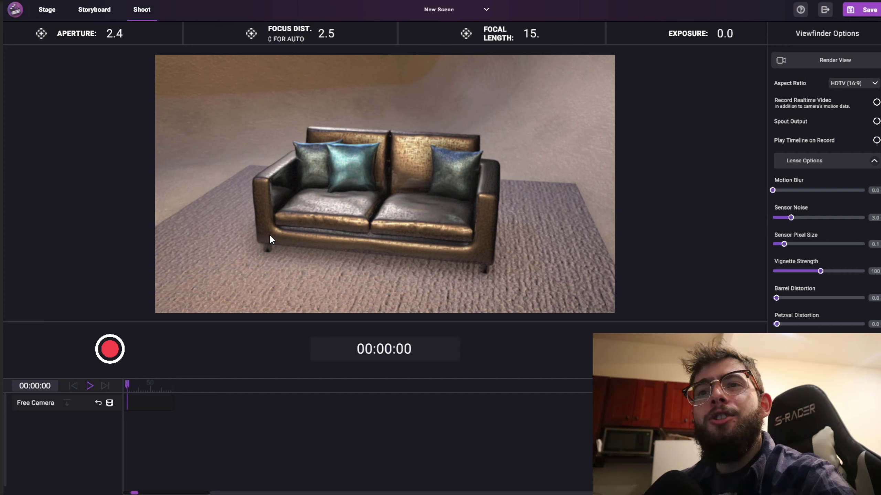
Step: Return to the stage and delete the carpet under the couch
{"action": "left_click", "coordinate": [47, 11]}
{"action": "right_click_drag", "start_coordinate": [458, 181], "coordinate": [368, 188]}
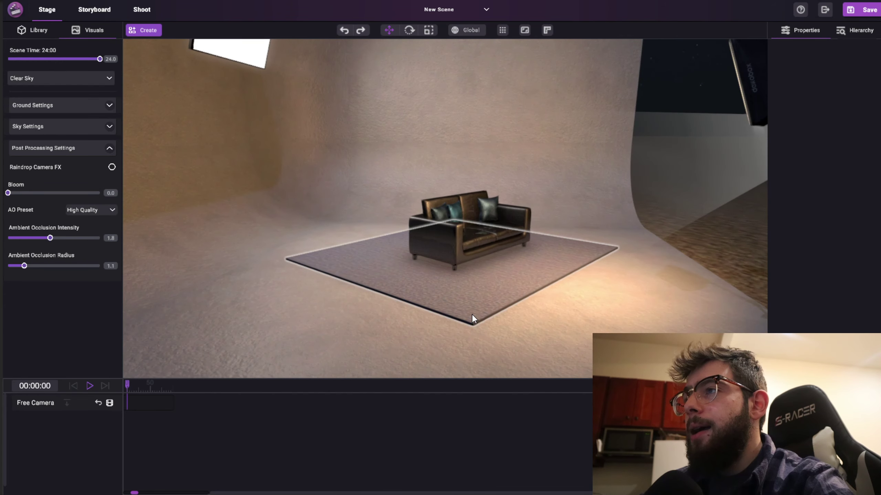
{"action": "left_click", "coordinate": [552, 302]}
{"action": "key", "text": "Delete"}
Step: Try the Green Lit material from the Colors category on the cyclorama wall behind the couch
{"action": "left_click", "coordinate": [449, 222]}
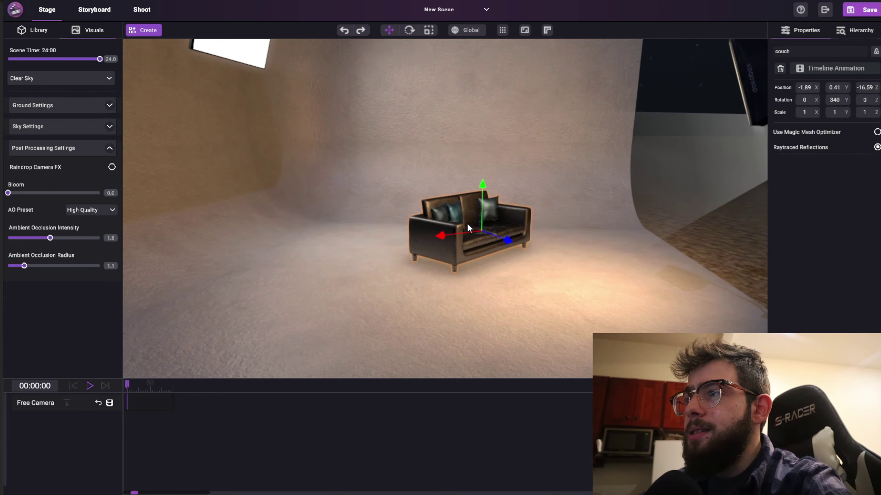
{"action": "key", "text": "f"}
{"action": "left_click", "coordinate": [467, 279]}
{"action": "left_click_drag", "start_coordinate": [468, 278], "coordinate": [360, 260], "text": "alt"}
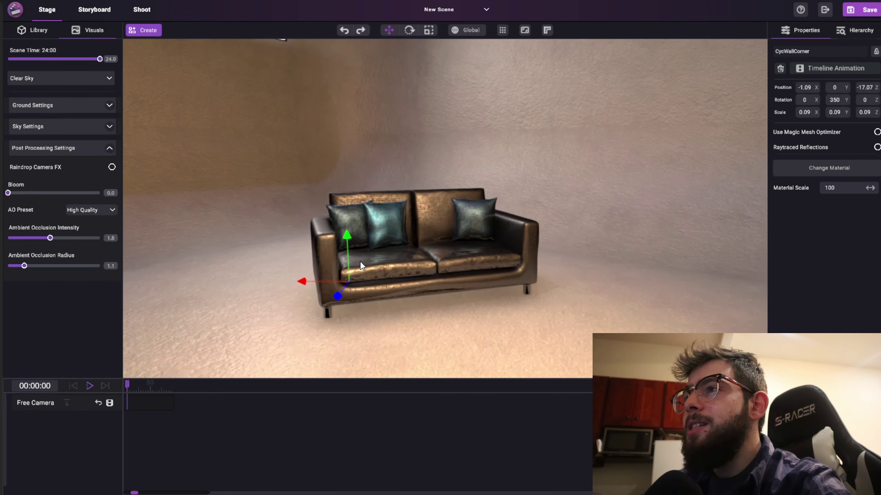
{"action": "key", "text": "s"}
{"action": "right_click_drag", "start_coordinate": [363, 261], "coordinate": [378, 281]}
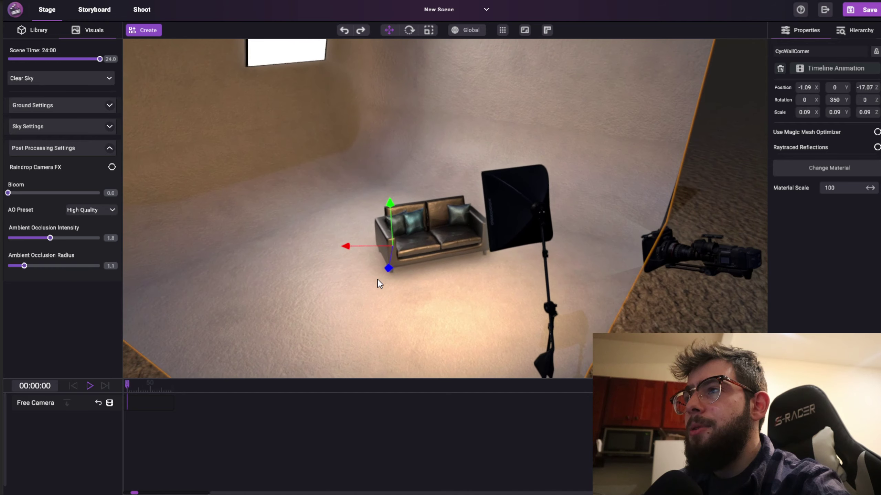
{"action": "left_click", "coordinate": [819, 170]}
{"action": "left_click", "coordinate": [657, 167]}
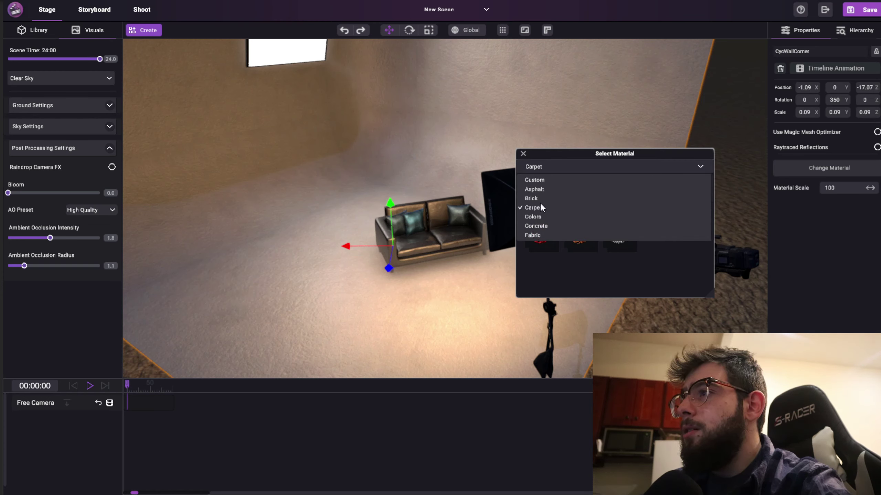
{"action": "left_click", "coordinate": [536, 215]}
{"action": "left_click_drag", "start_coordinate": [599, 158], "coordinate": [652, 143]}
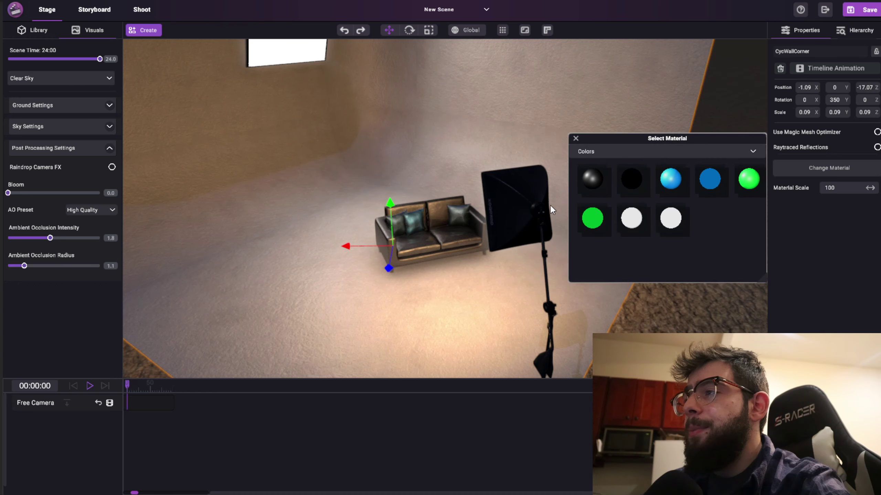
{"action": "left_click", "coordinate": [750, 181]}
{"action": "right_click_drag", "start_coordinate": [460, 208], "coordinate": [362, 164]}
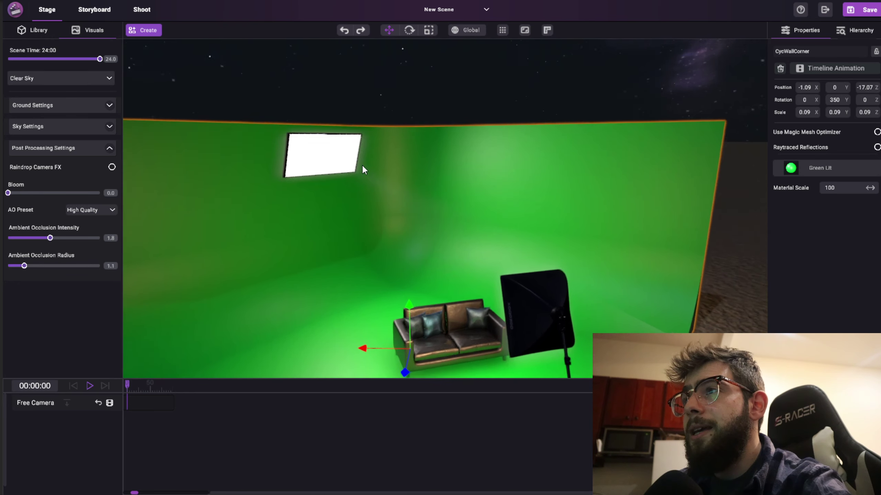
Step: Try the Blue Lit material on the cyclorama wall, followed by Black Lit
{"action": "left_click", "coordinate": [791, 168]}
{"action": "left_click", "coordinate": [671, 179]}
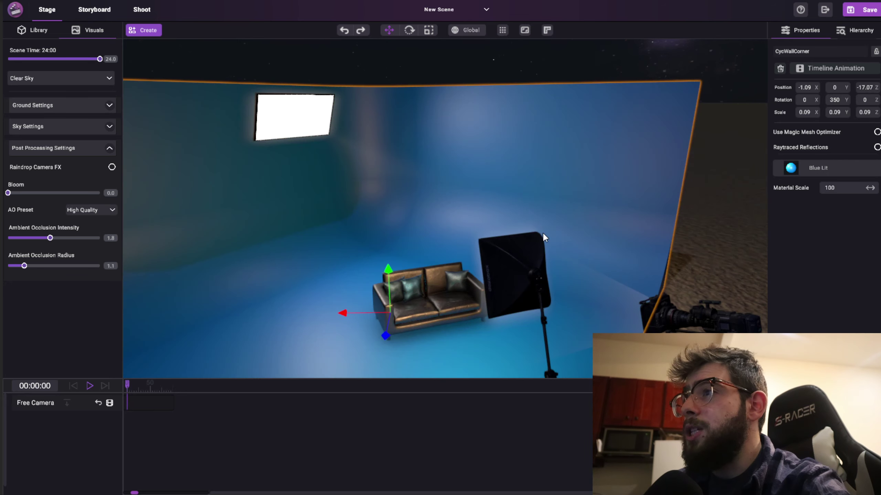
{"action": "right_click_drag", "start_coordinate": [542, 231], "coordinate": [358, 198]}
{"action": "left_click", "coordinate": [829, 169]}
{"action": "left_click", "coordinate": [592, 179]}
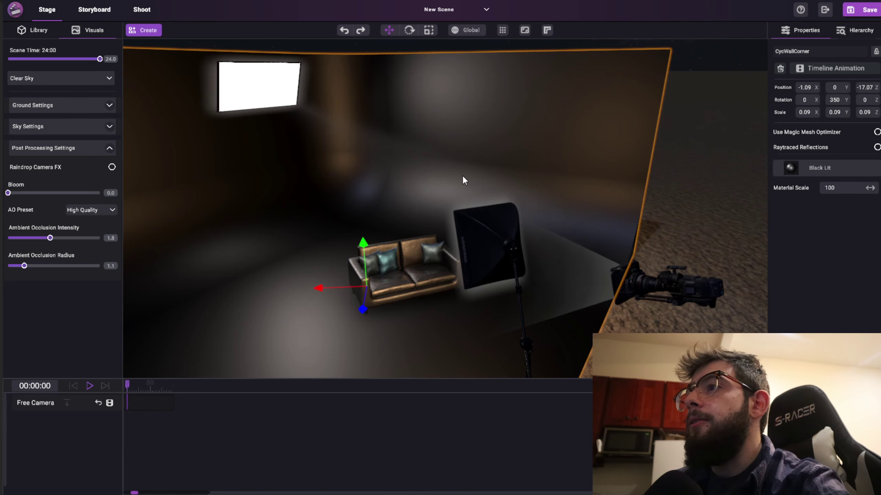
Step: Try the White Lit material on the cyclorama wall, check it in the Shoot view, and return to the stage
{"action": "left_click", "coordinate": [794, 171]}
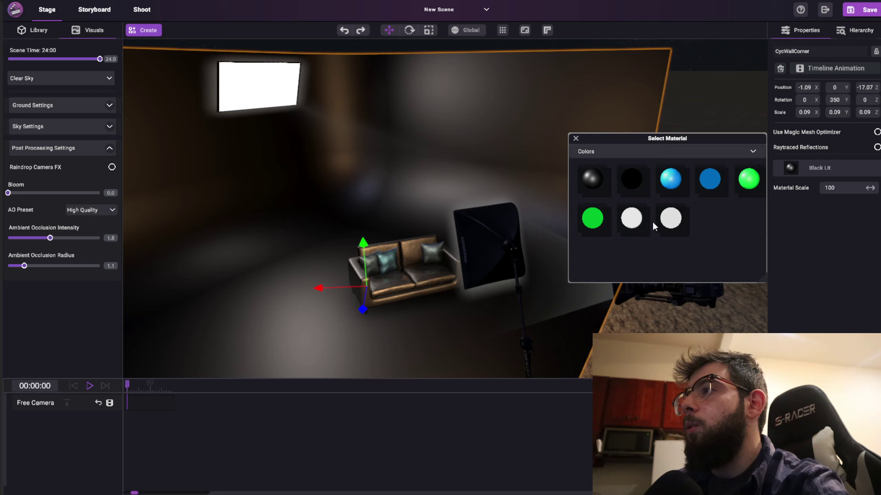
{"action": "left_click", "coordinate": [631, 218]}
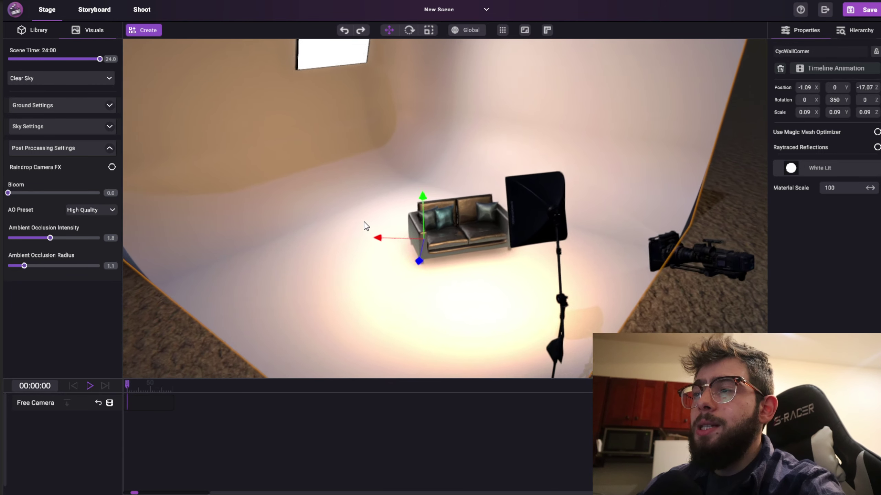
{"action": "scroll", "coordinate": [365, 226], "scroll_direction": "down", "scroll_amount": 5}
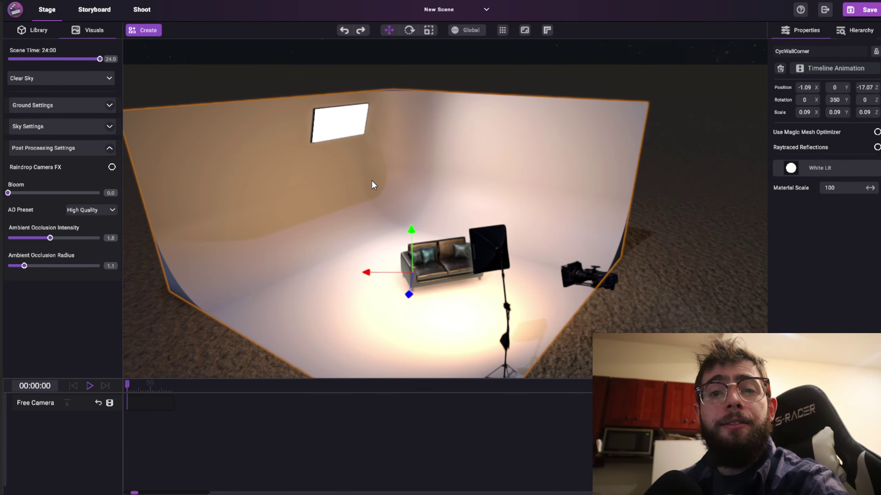
{"action": "left_click_drag", "start_coordinate": [371, 180], "coordinate": [348, 360]}
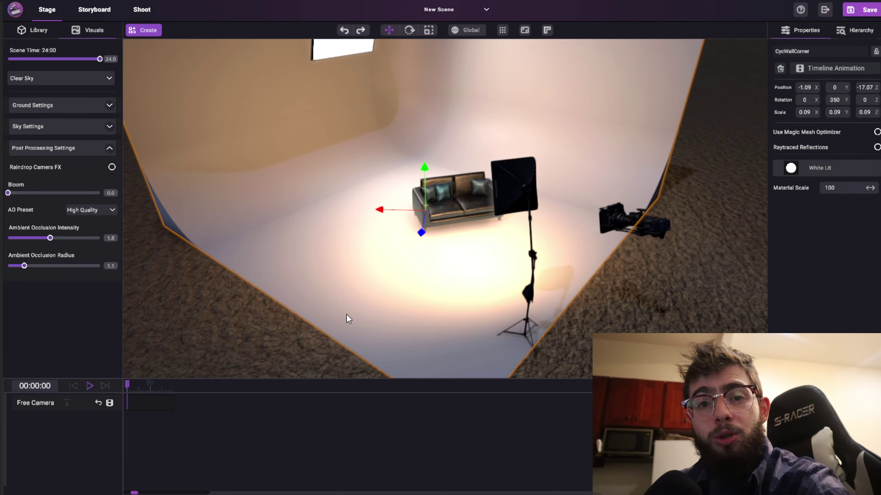
{"action": "middle_click_drag", "start_coordinate": [380, 273], "coordinate": [378, 277]}
{"action": "scroll", "coordinate": [379, 277], "scroll_direction": "up", "scroll_amount": 2}
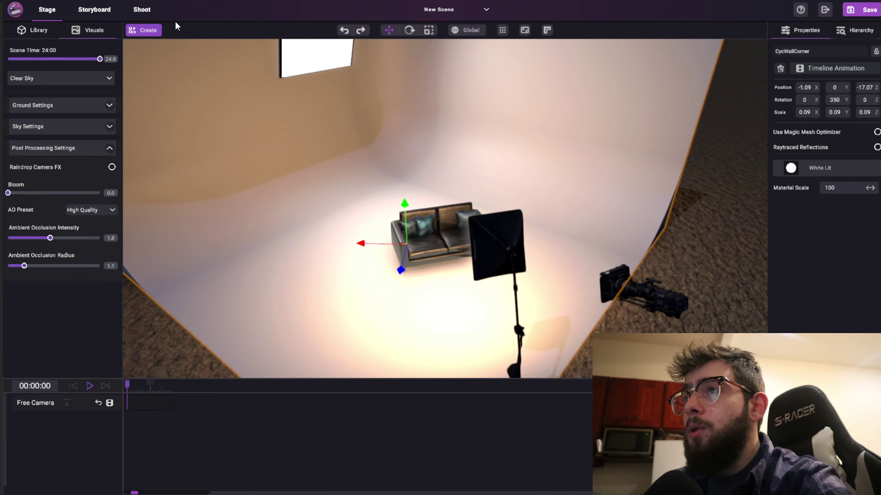
{"action": "left_click", "coordinate": [142, 9]}
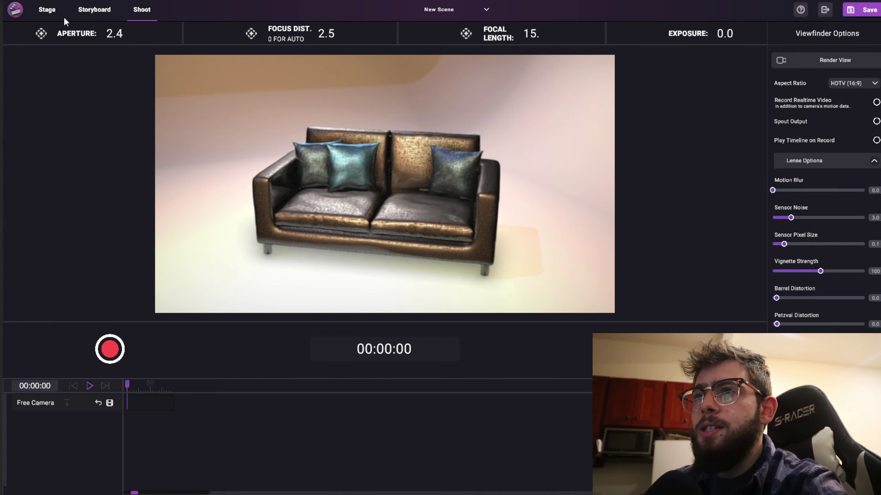
{"action": "left_click", "coordinate": [48, 11]}
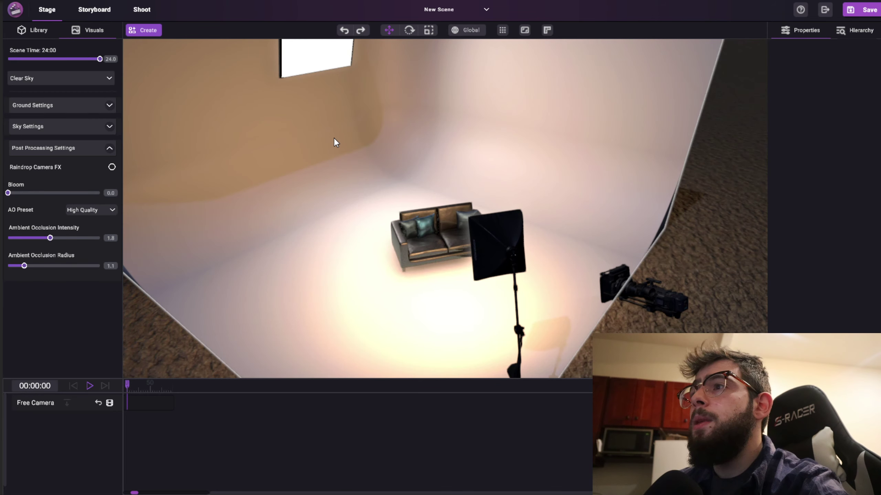
Step: Try the White Unlit material on the cyclorama wall, followed by Green Unlit
{"action": "left_click", "coordinate": [834, 167]}
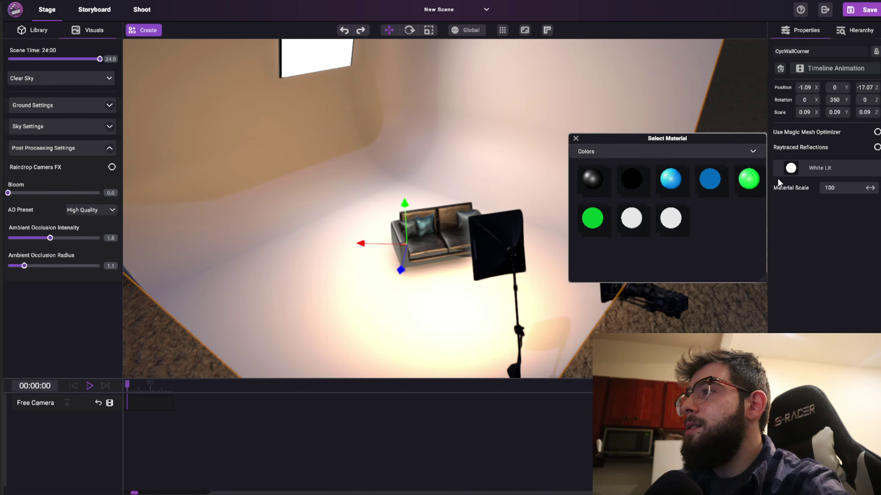
{"action": "left_click", "coordinate": [669, 219]}
{"action": "left_click", "coordinate": [801, 170]}
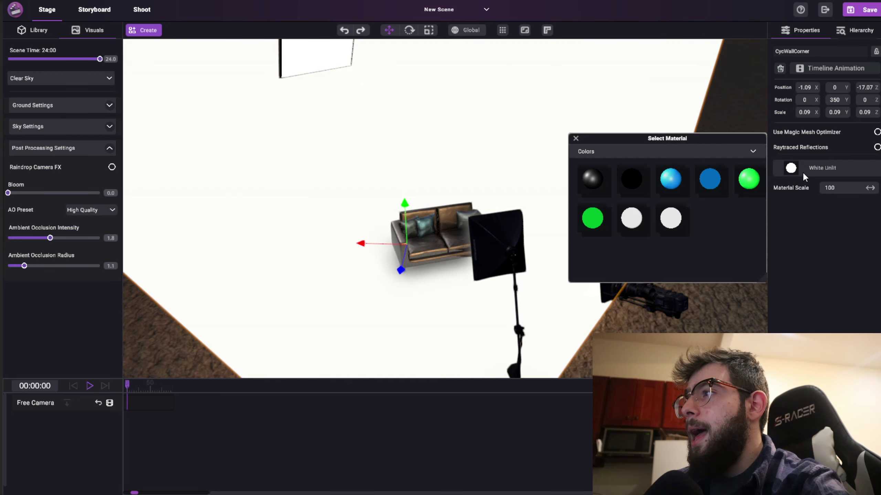
{"action": "left_click", "coordinate": [592, 218]}
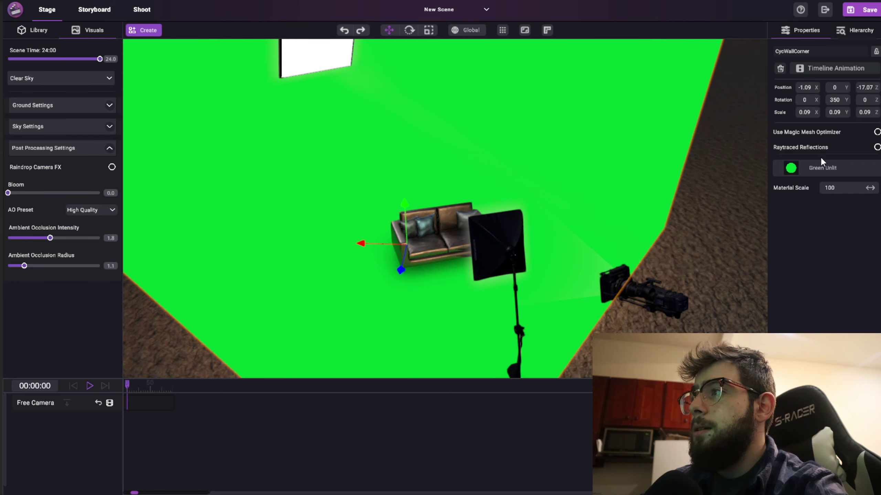
Step: Try Blue Unlit on the cyclorama wall and switch it back to Green Unlit
{"action": "left_click", "coordinate": [820, 167]}
{"action": "left_click", "coordinate": [709, 179]}
{"action": "left_click", "coordinate": [794, 170]}
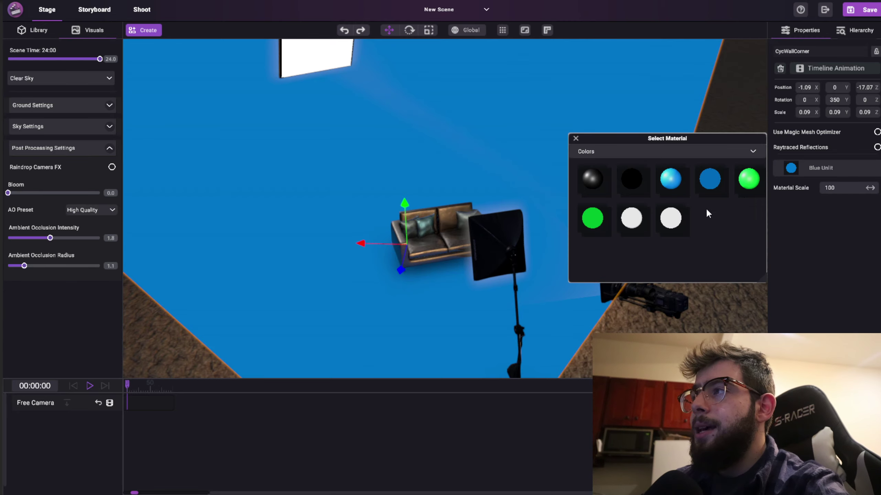
{"action": "left_click", "coordinate": [747, 177]}
{"action": "right_click_drag", "start_coordinate": [399, 177], "coordinate": [387, 130]}
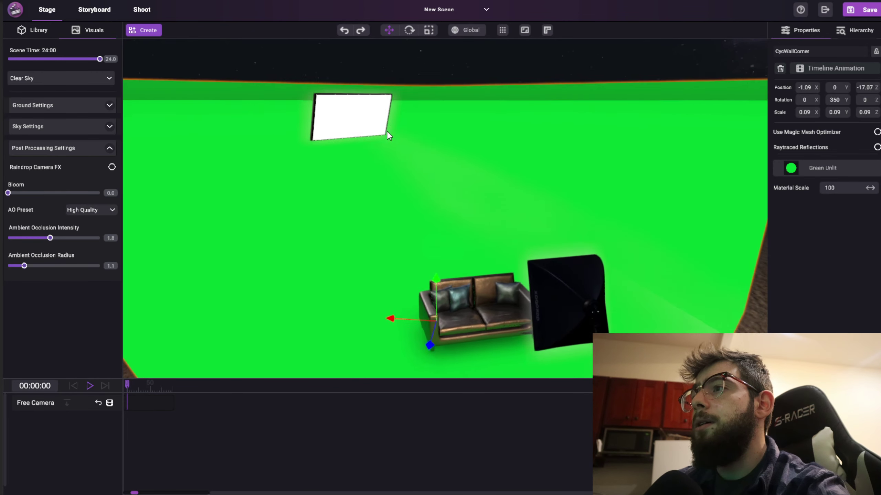
Step: Inspect the couch up close against the green backdrop, and apply the White Unlit material to the cyclorama wall
{"action": "left_click", "coordinate": [547, 215]}
{"action": "scroll", "coordinate": [392, 198], "scroll_direction": "up", "scroll_amount": 3}
{"action": "scroll", "coordinate": [425, 227], "scroll_direction": "up", "scroll_amount": 3}
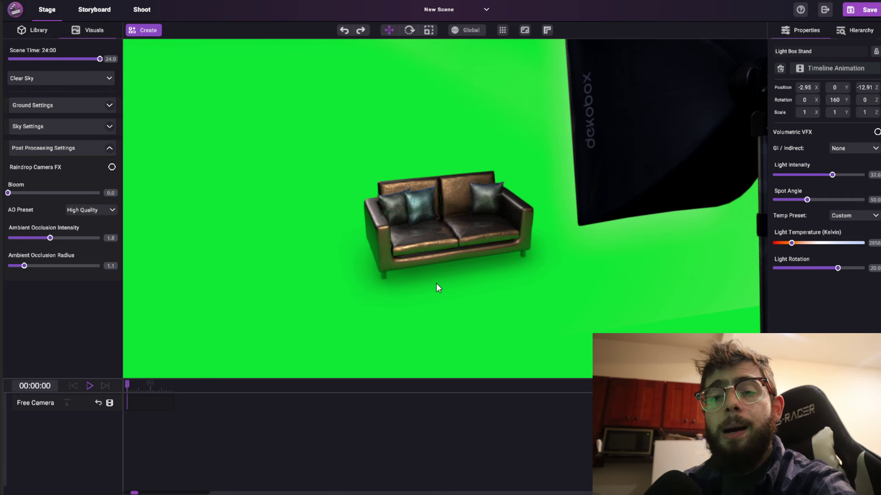
{"action": "middle_click_drag", "start_coordinate": [637, 313], "coordinate": [503, 260]}
{"action": "scroll", "coordinate": [503, 269], "scroll_direction": "up", "scroll_amount": 5}
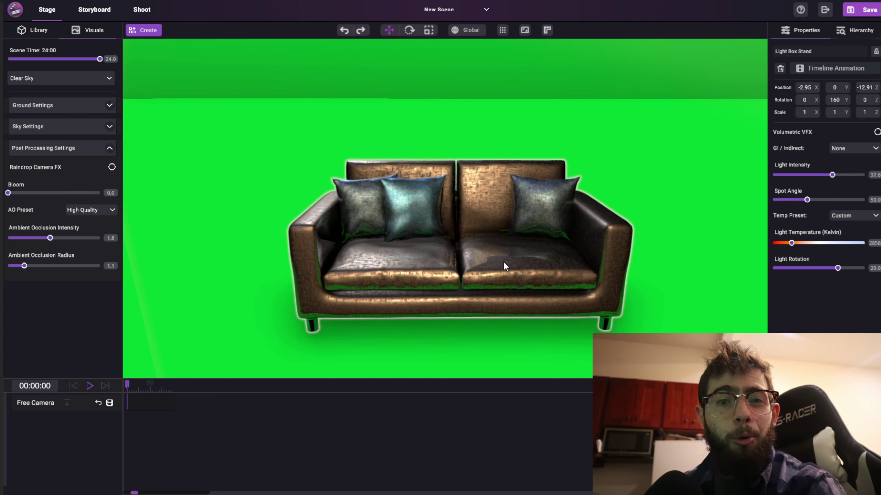
{"action": "left_click", "coordinate": [707, 250]}
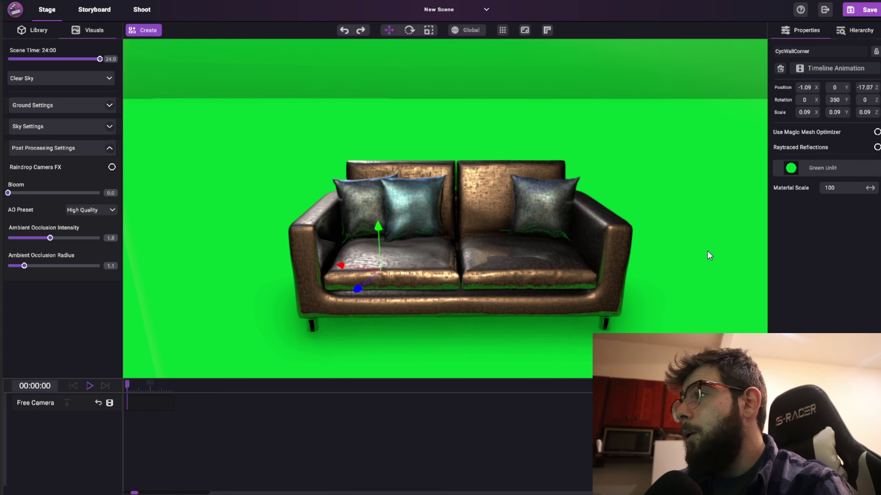
{"action": "left_click", "coordinate": [802, 165]}
{"action": "left_click", "coordinate": [679, 226]}
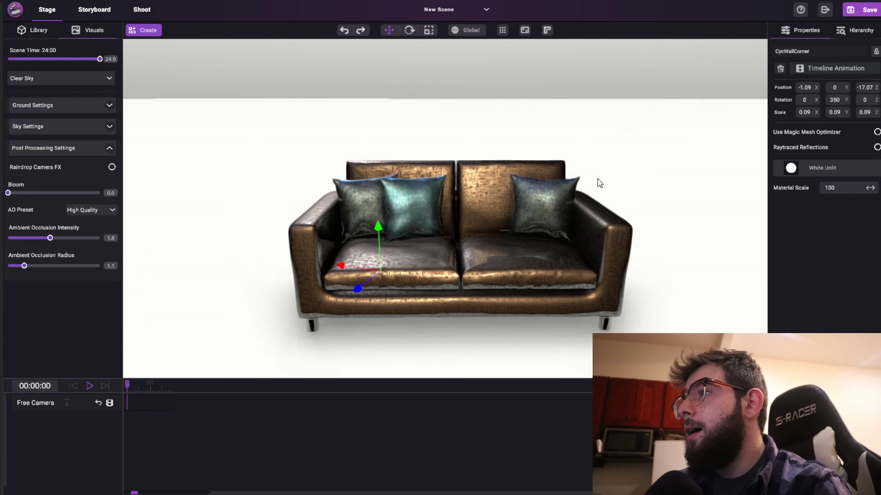
{"action": "middle_click_drag", "start_coordinate": [598, 181], "coordinate": [484, 274]}
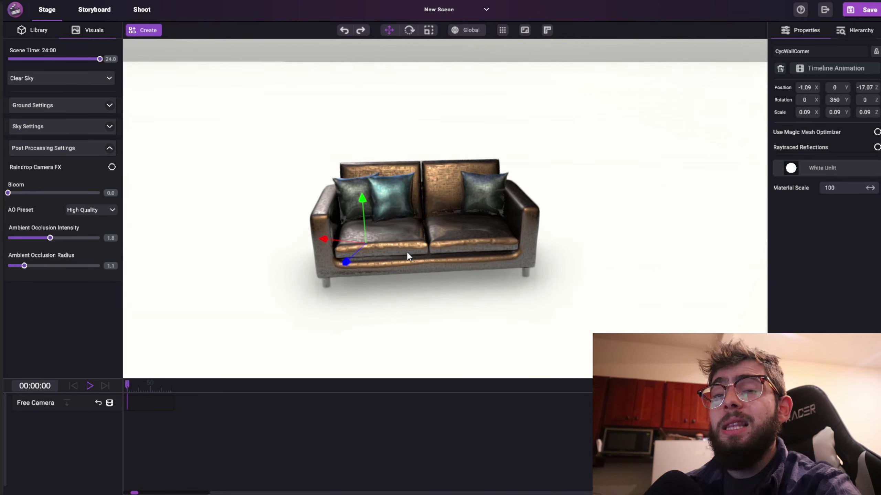
Step: In the Shoot view, set the aspect ratio to IMAX (1.43) and reframe the couch at an angle in the shot
{"action": "left_click", "coordinate": [147, 9]}
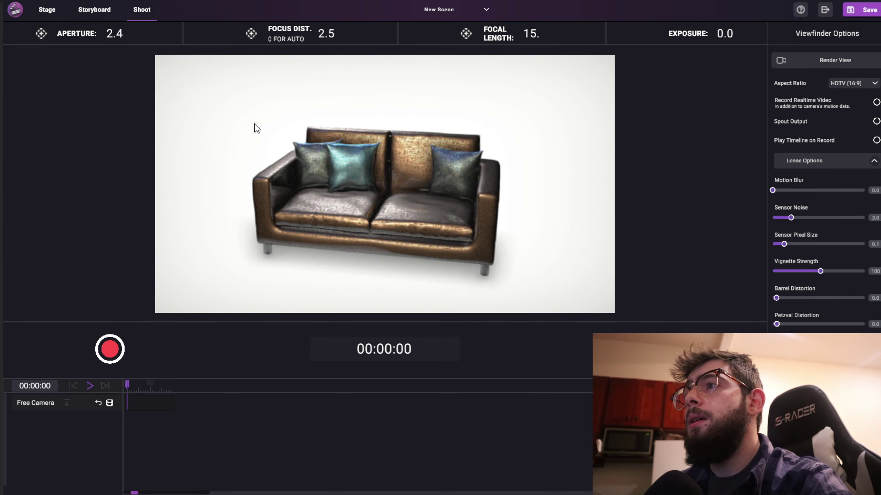
{"action": "left_click", "coordinate": [853, 84]}
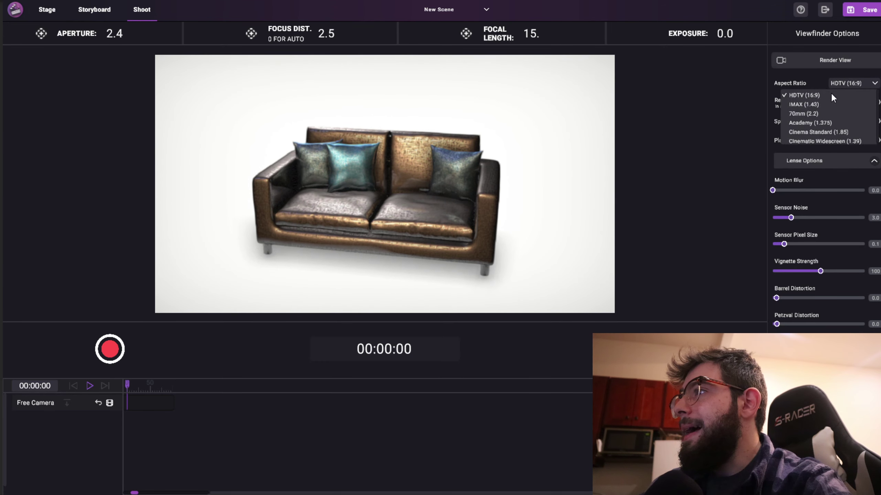
{"action": "left_click", "coordinate": [797, 105]}
{"action": "key", "text": "d"}
{"action": "key", "text": "a"}
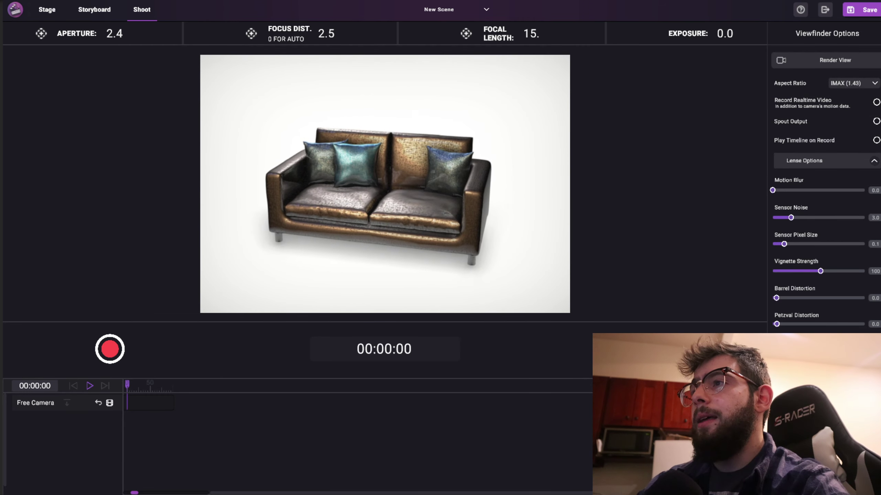
{"action": "key", "text": "d"}
{"action": "key", "text": "a"}
{"action": "key", "text": "d"}
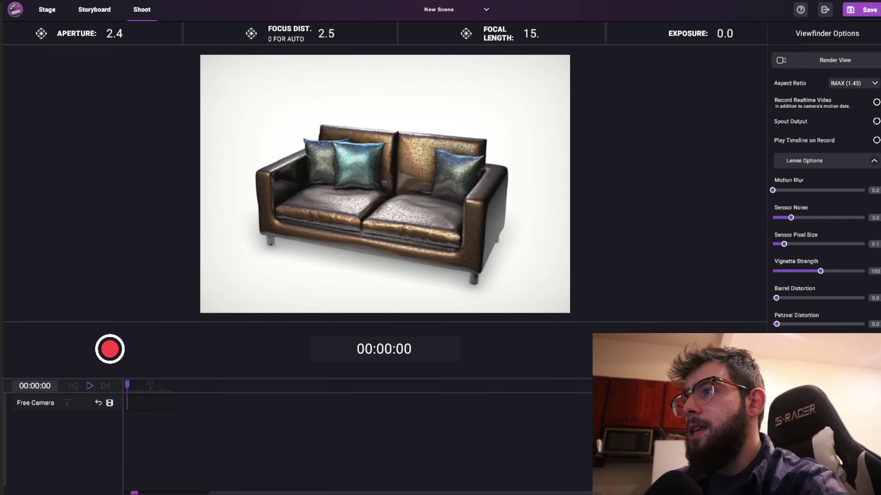
Step: Return to the stage, set the scene time to 9:00, and show the couch in the active camera viewfinder
{"action": "left_click", "coordinate": [46, 10]}
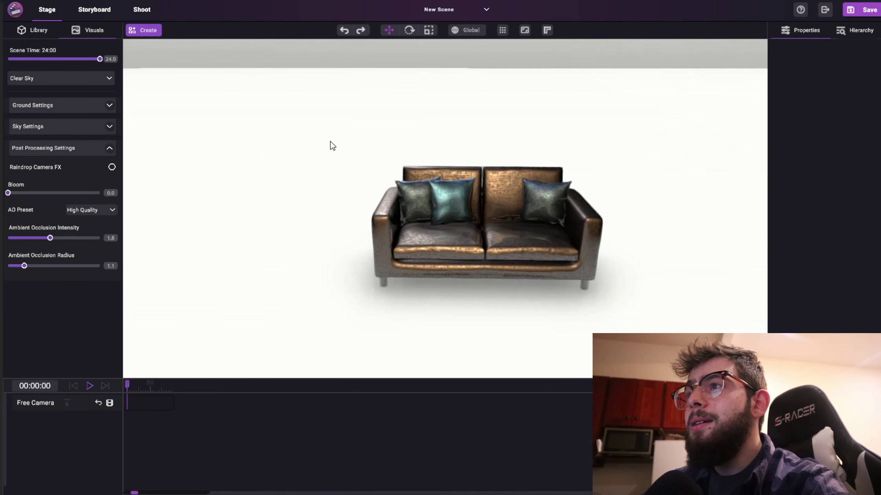
{"action": "key", "text": "w"}
{"action": "right_click_drag", "start_coordinate": [284, 110], "coordinate": [276, 135]}
{"action": "key", "text": "d"}
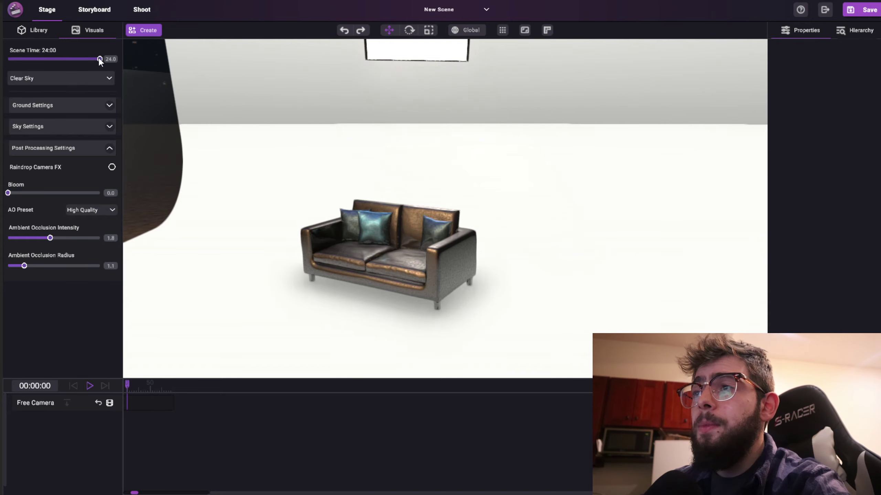
{"action": "left_click_drag", "start_coordinate": [99, 59], "coordinate": [41, 66]}
{"action": "right_click_drag", "start_coordinate": [522, 249], "coordinate": [403, 173]}
{"action": "key", "text": "w"}
{"action": "left_click", "coordinate": [525, 30]}
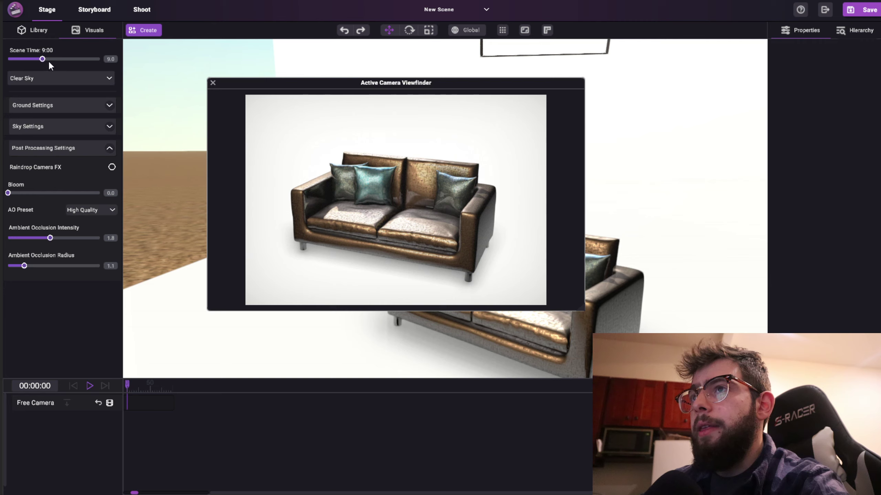
Step: Set the scene time to 13:00, close the camera viewfinder, and go back to the Shoot view
{"action": "mouse_move", "coordinate": [42, 58]}
{"action": "left_mouse_down"}
{"action": "mouse_move", "coordinate": [28, 61]}
{"action": "mouse_move", "coordinate": [58, 59]}
{"action": "left_mouse_up"}
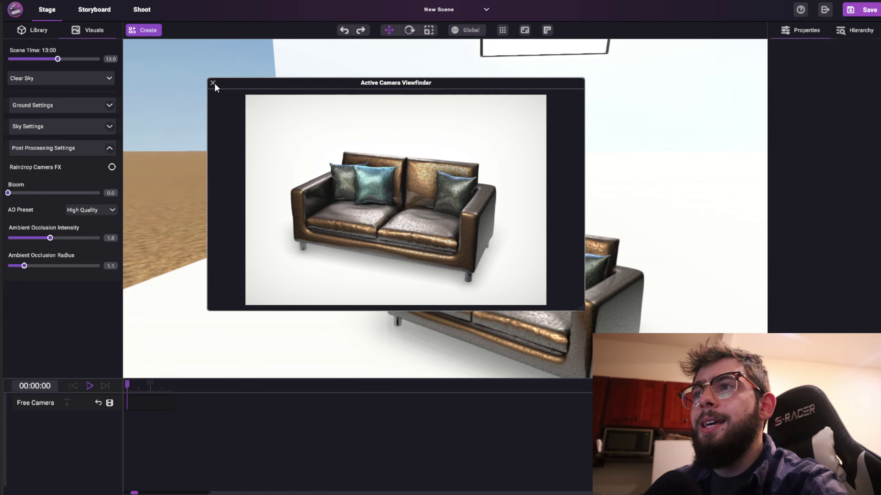
{"action": "left_click", "coordinate": [214, 82]}
{"action": "left_click", "coordinate": [142, 9]}
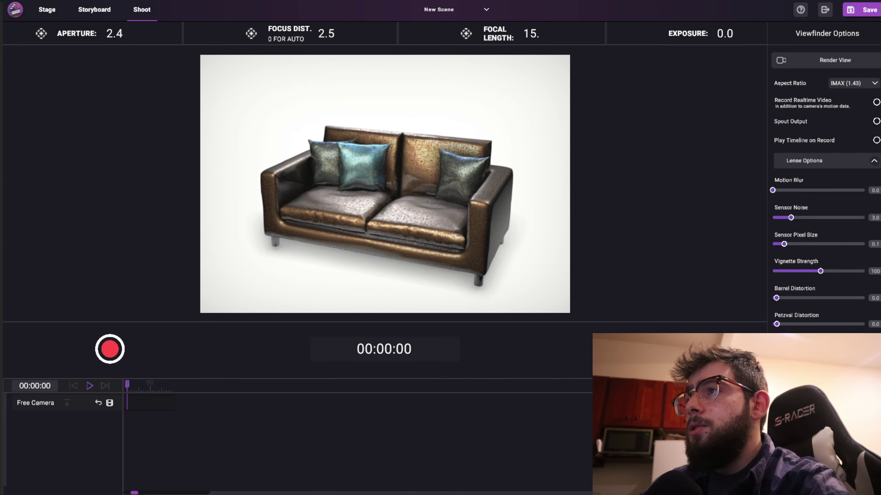